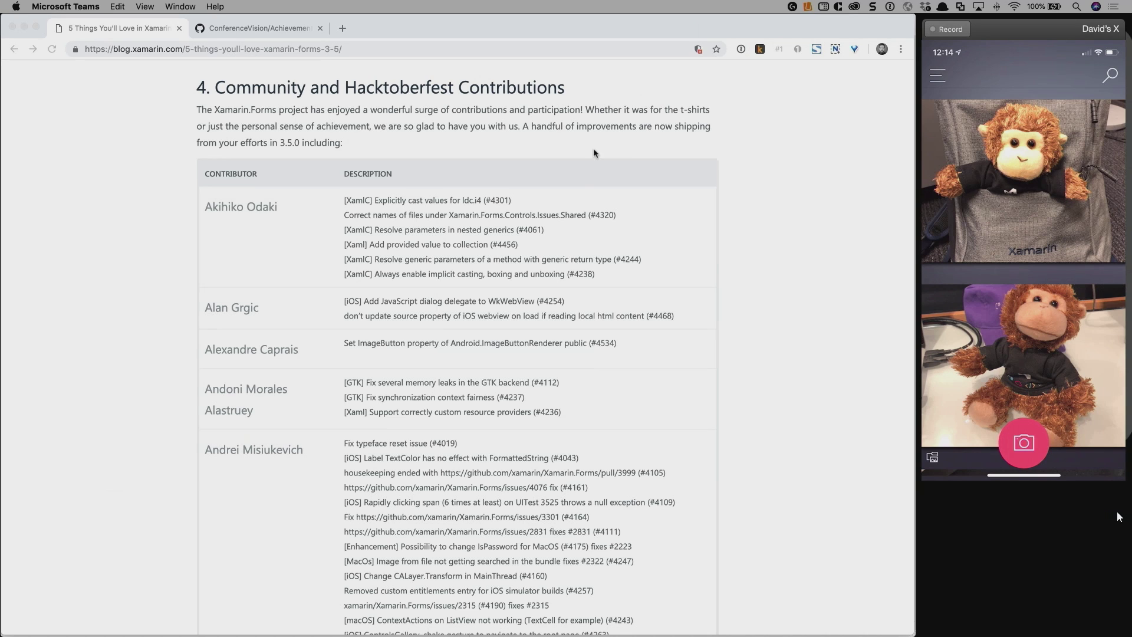
pyautogui.scroll(-2, 578, 265)
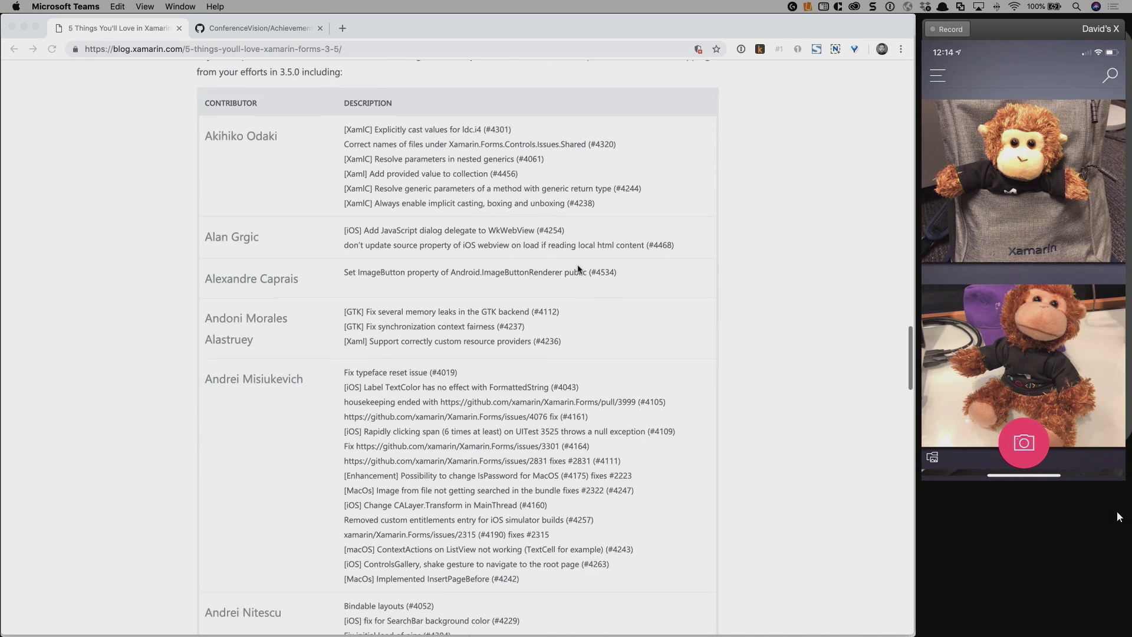
pyautogui.scroll(-1, 578, 264)
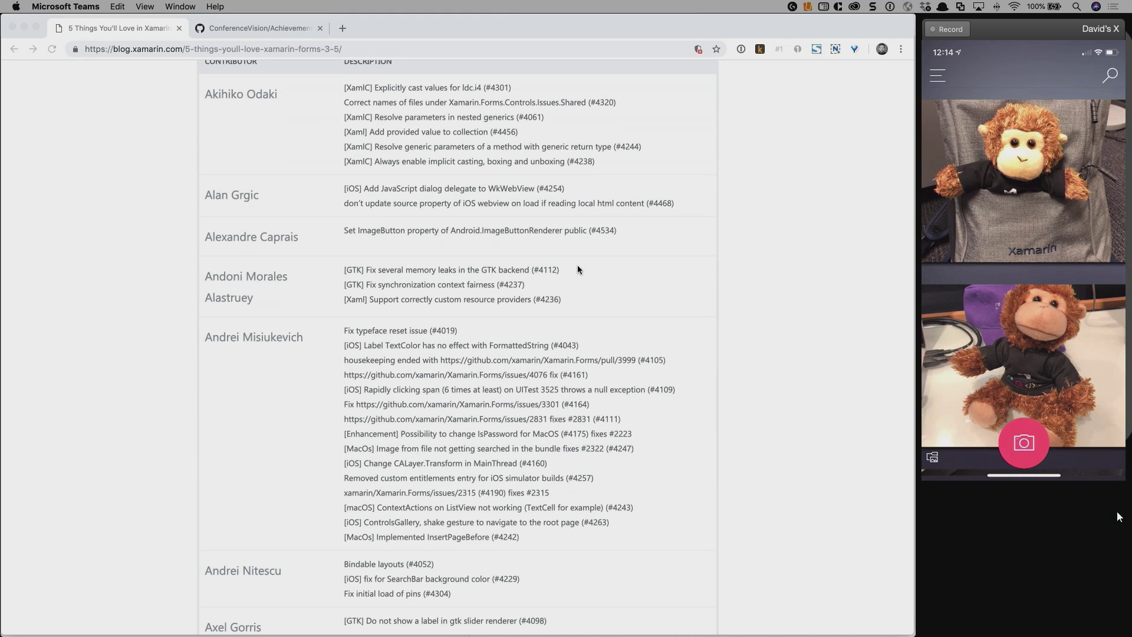
pyautogui.scroll(-2, 578, 266)
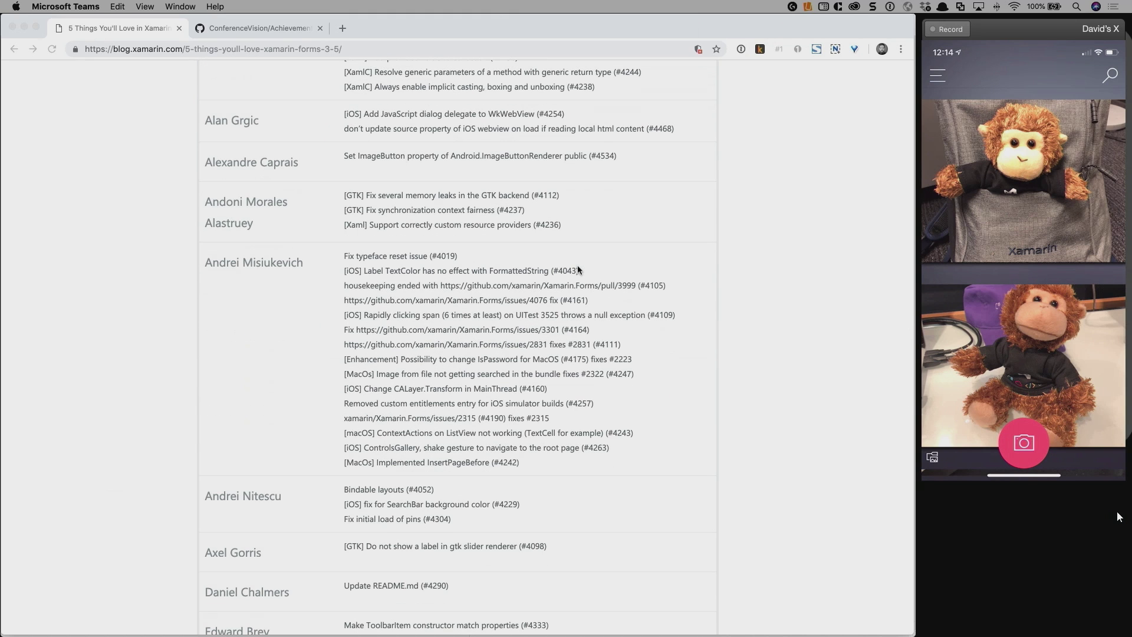
pyautogui.scroll(-5, 578, 266)
pyautogui.scroll(-1, 577, 266)
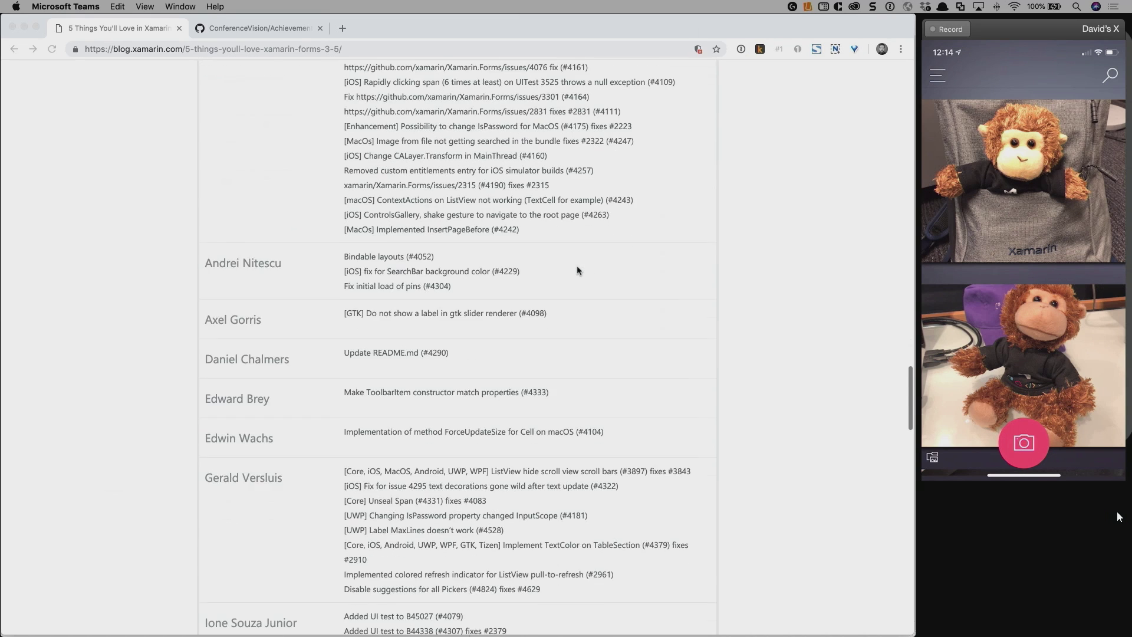
pyautogui.scroll(-1, 576, 266)
pyautogui.scroll(-1, 577, 266)
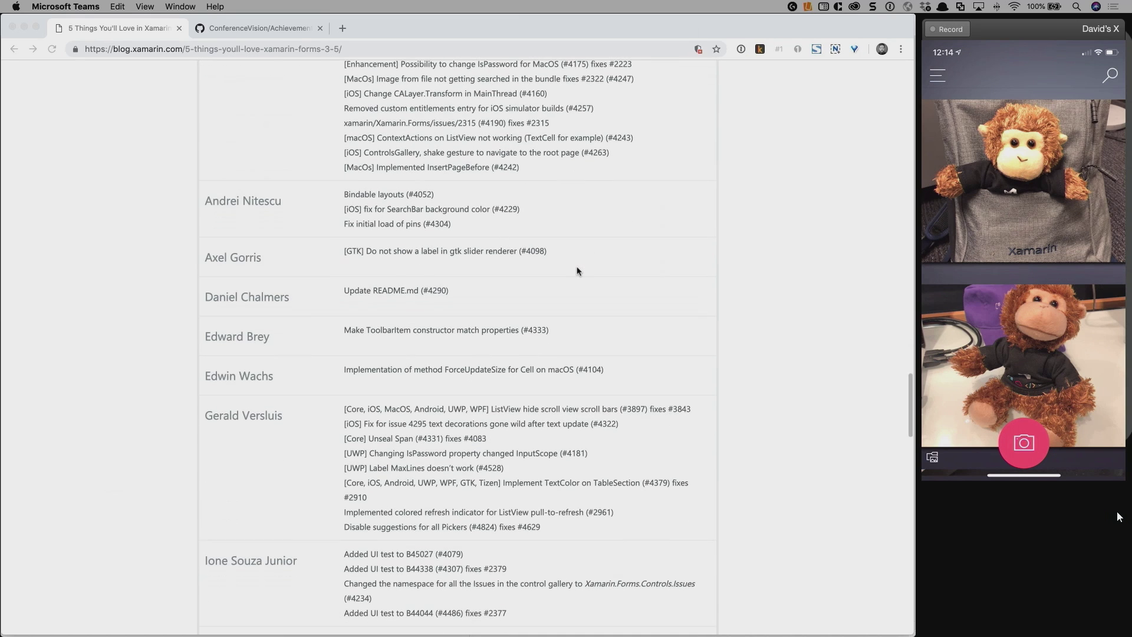
pyautogui.scroll(-1, 577, 272)
pyautogui.scroll(-2, 577, 271)
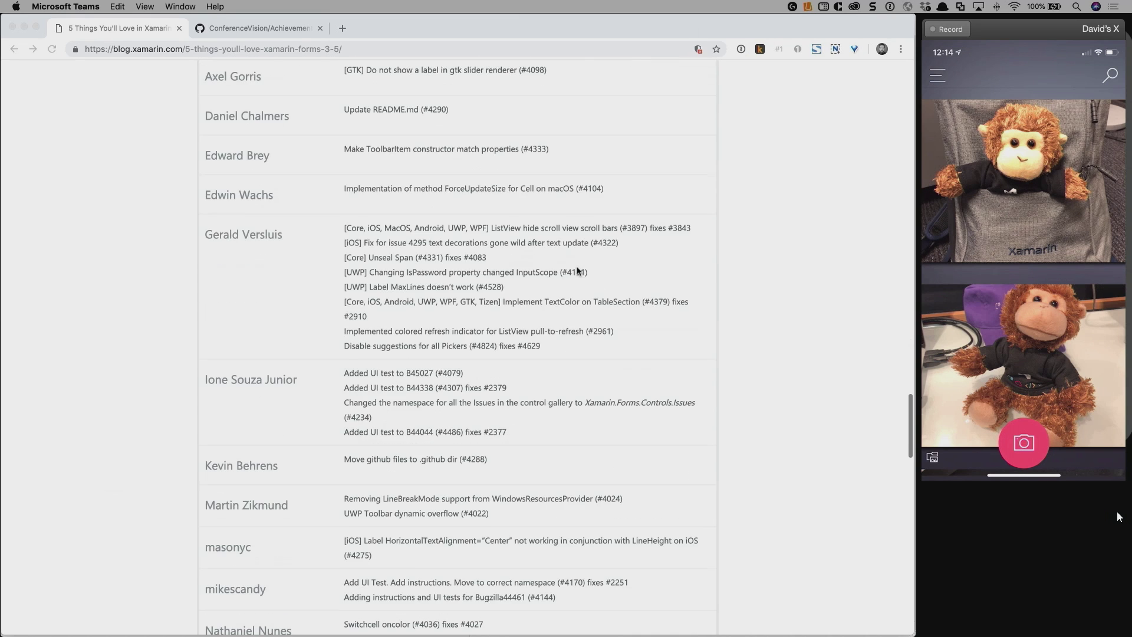
pyautogui.scroll(-2, 577, 271)
pyautogui.scroll(-2, 577, 271)
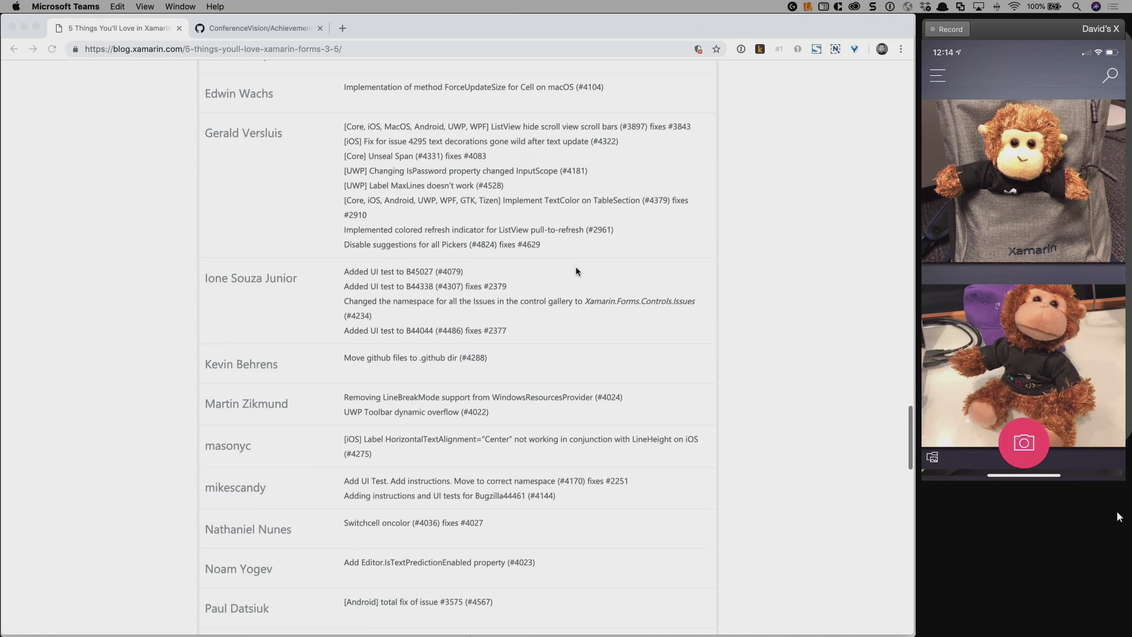
pyautogui.scroll(-3, 576, 272)
pyautogui.scroll(-1, 576, 270)
pyautogui.scroll(-1, 575, 270)
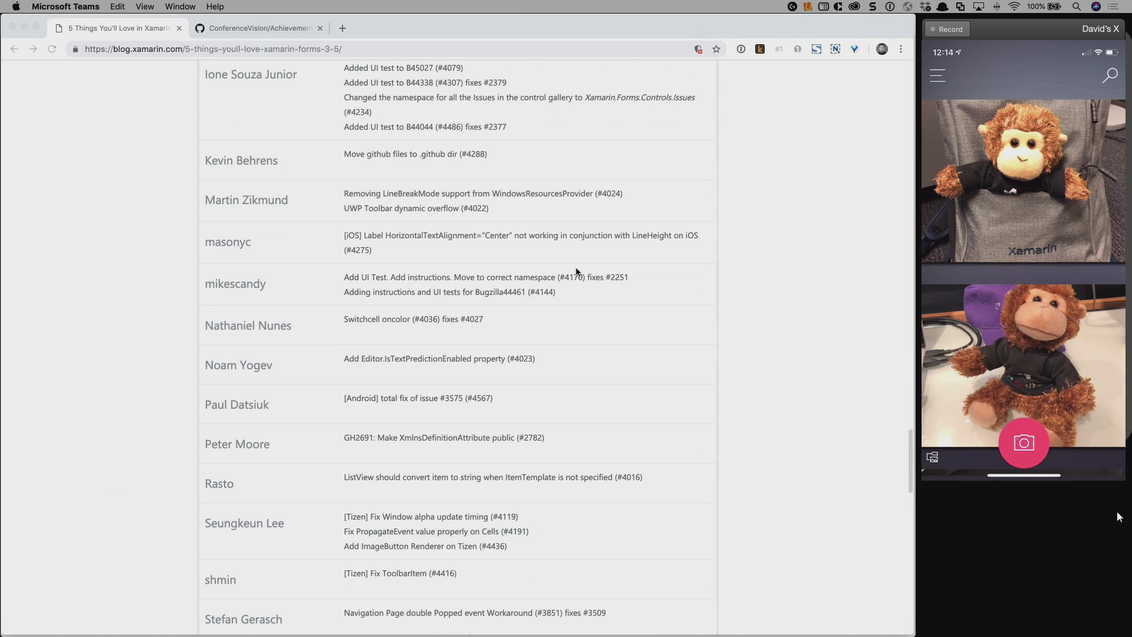
pyautogui.scroll(-3, 576, 271)
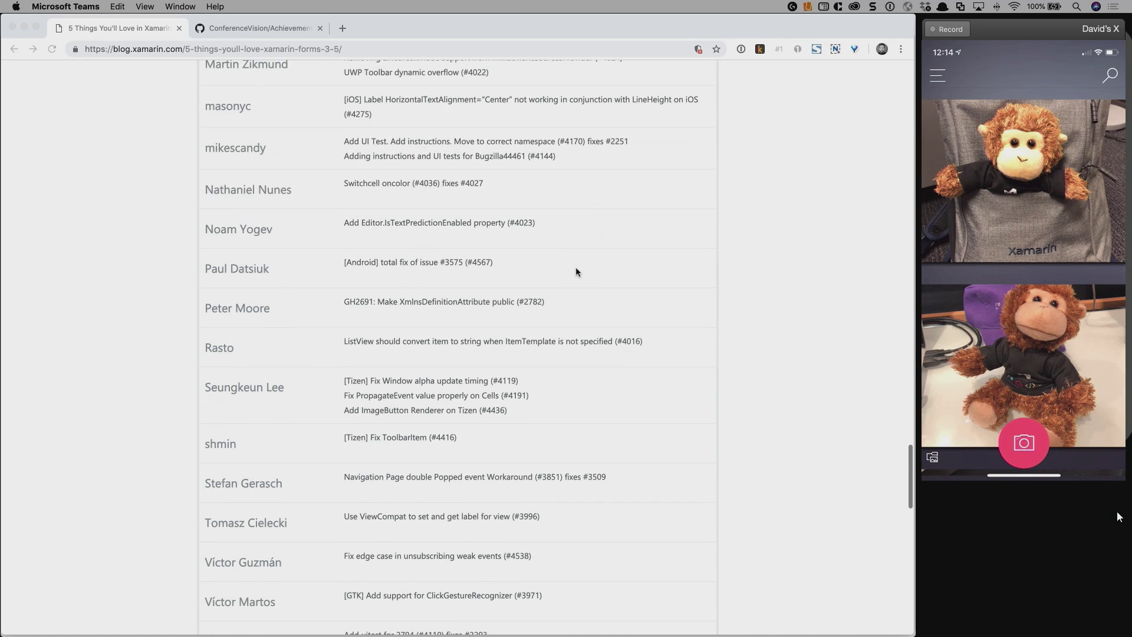
pyautogui.scroll(-2, 576, 270)
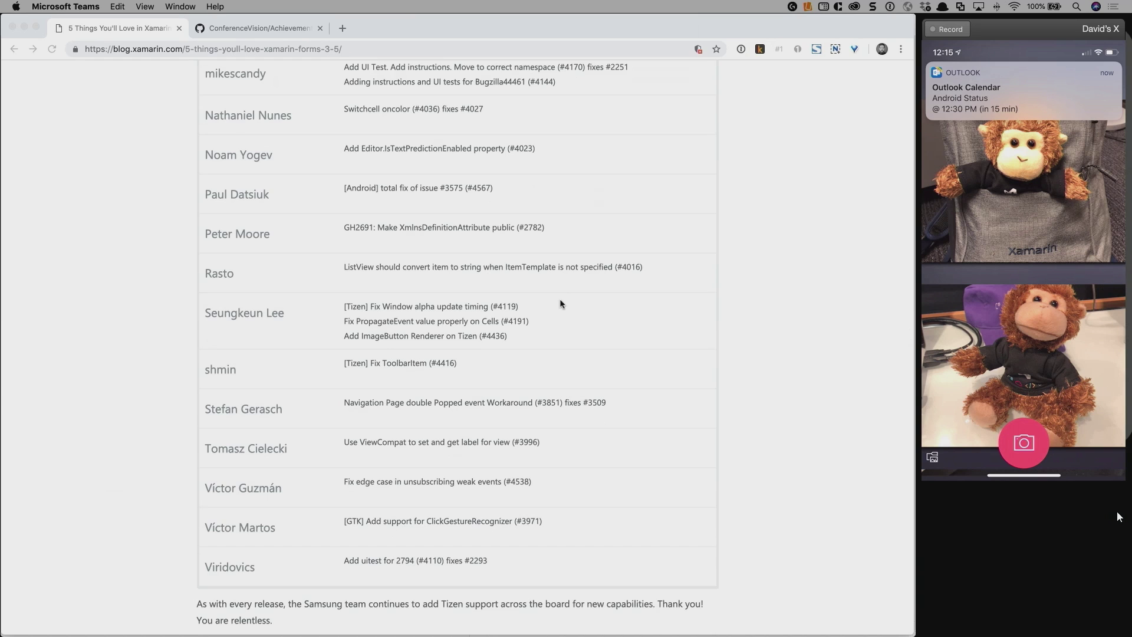
pyautogui.scroll(5, 560, 303)
pyautogui.scroll(3, 560, 303)
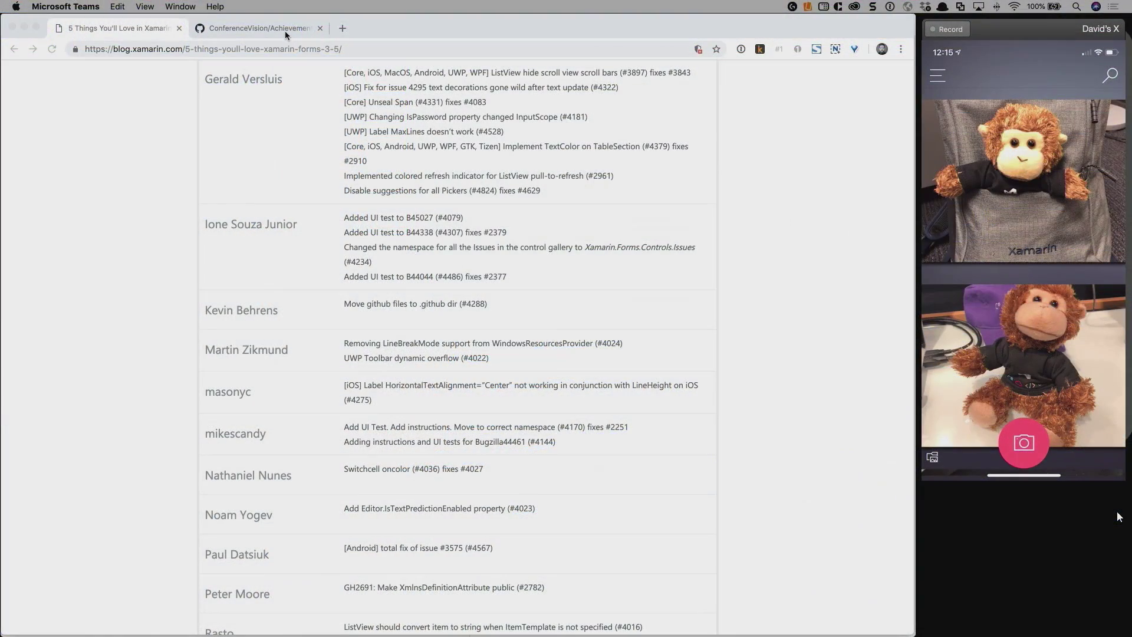
# Bring up the ConferenceVision code page on GitHub
pyautogui.click(285, 31)
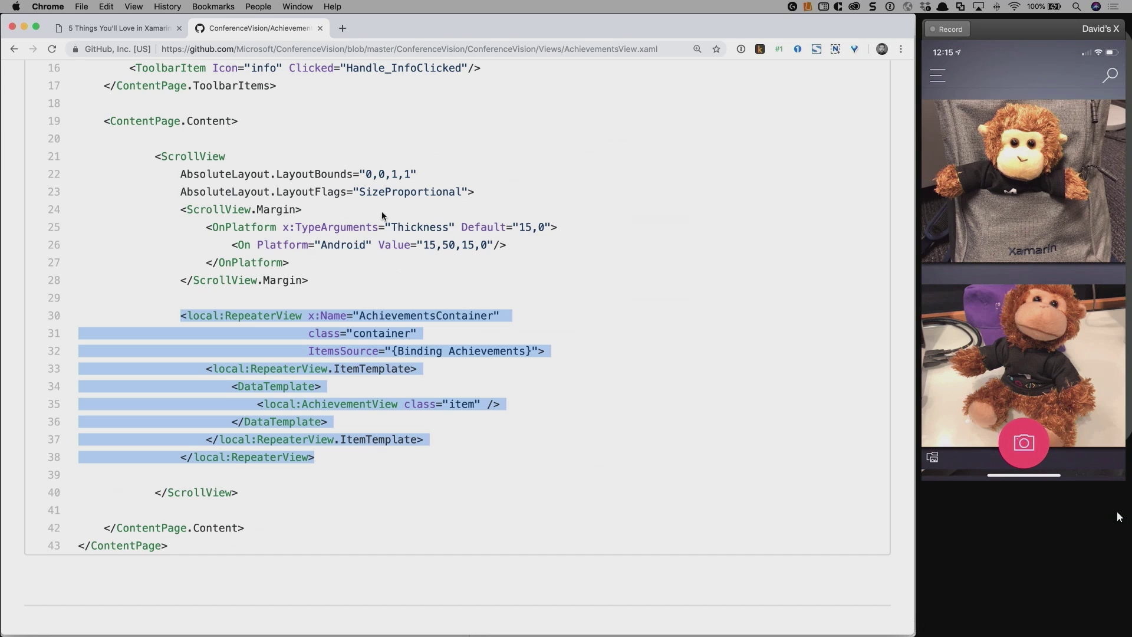
# Highlight the RepeaterView block on lines 30–38, comparing it with the phone's Achievements page
pyautogui.click(406, 279)
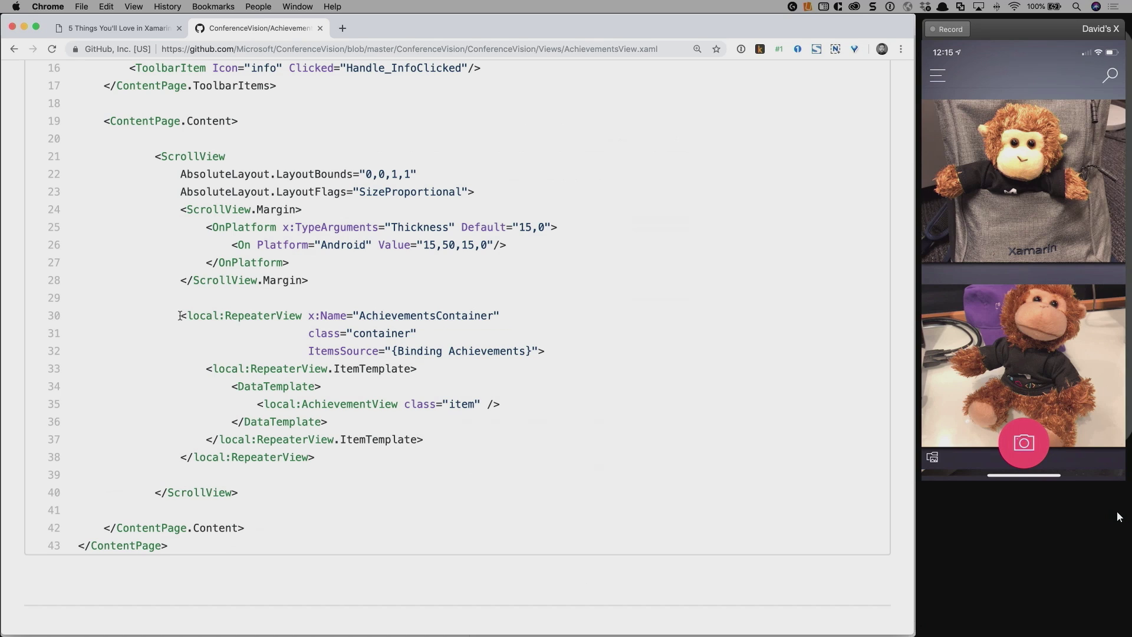
pyautogui.moveTo(179, 315); pyautogui.dragTo(345, 461)
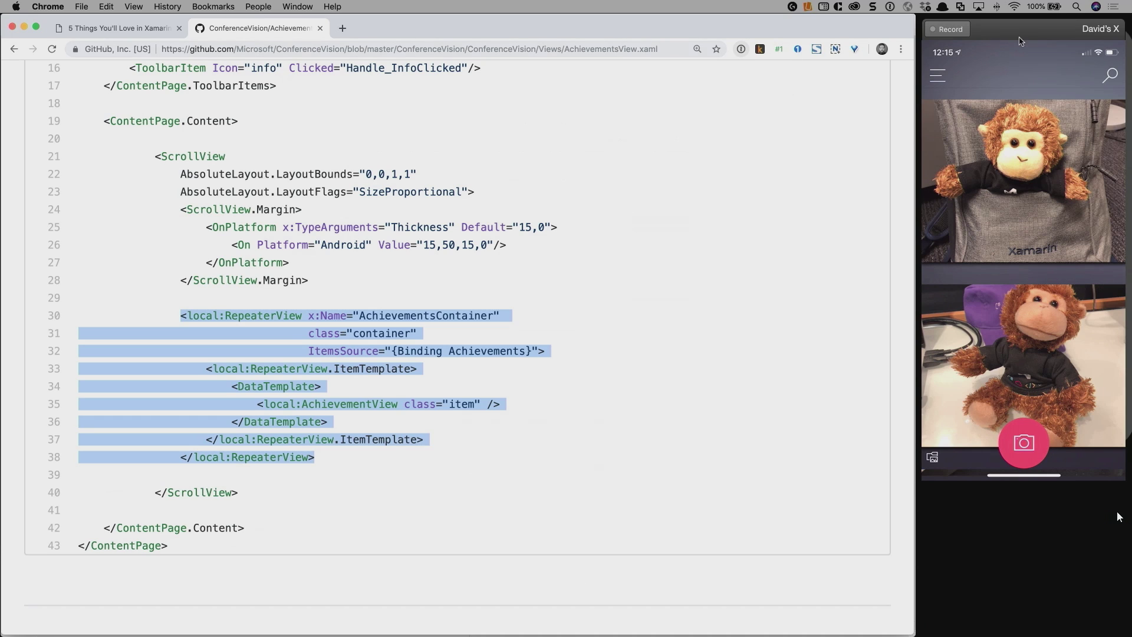
pyautogui.click(1119, 517)
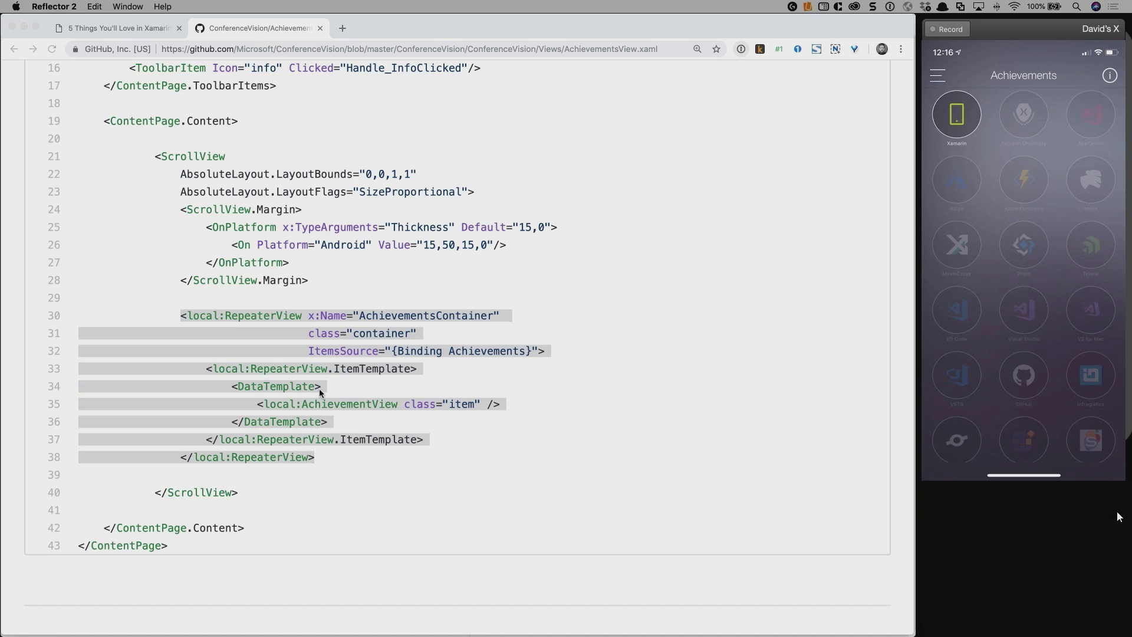
pyautogui.click(192, 315)
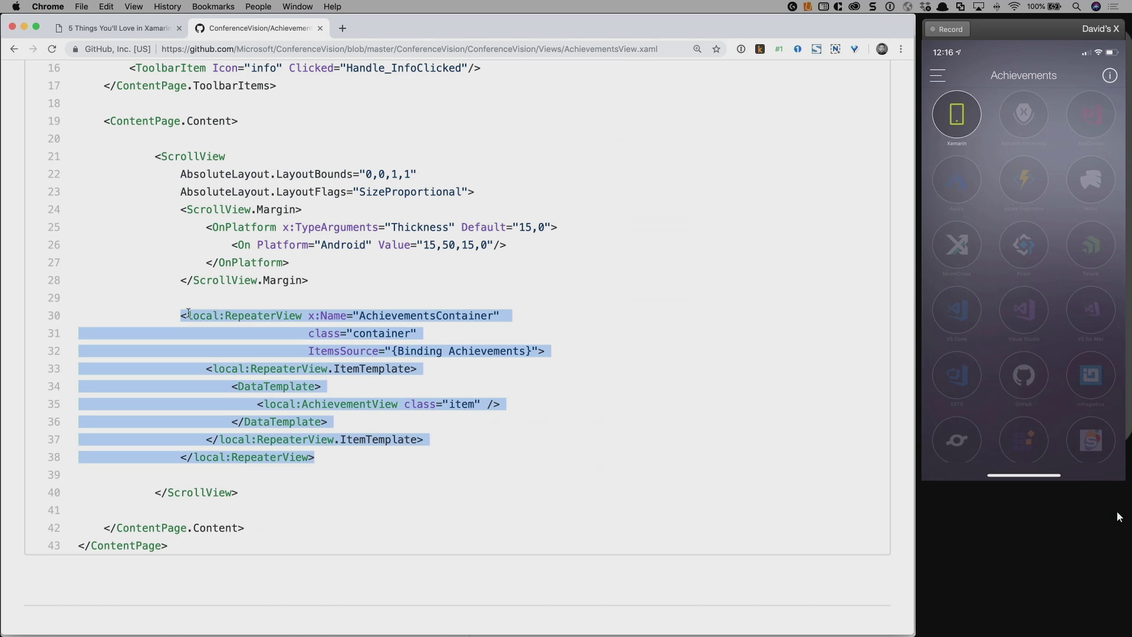
pyautogui.click(184, 315)
pyautogui.moveTo(223, 320); pyautogui.dragTo(329, 457)
pyautogui.click(339, 459)
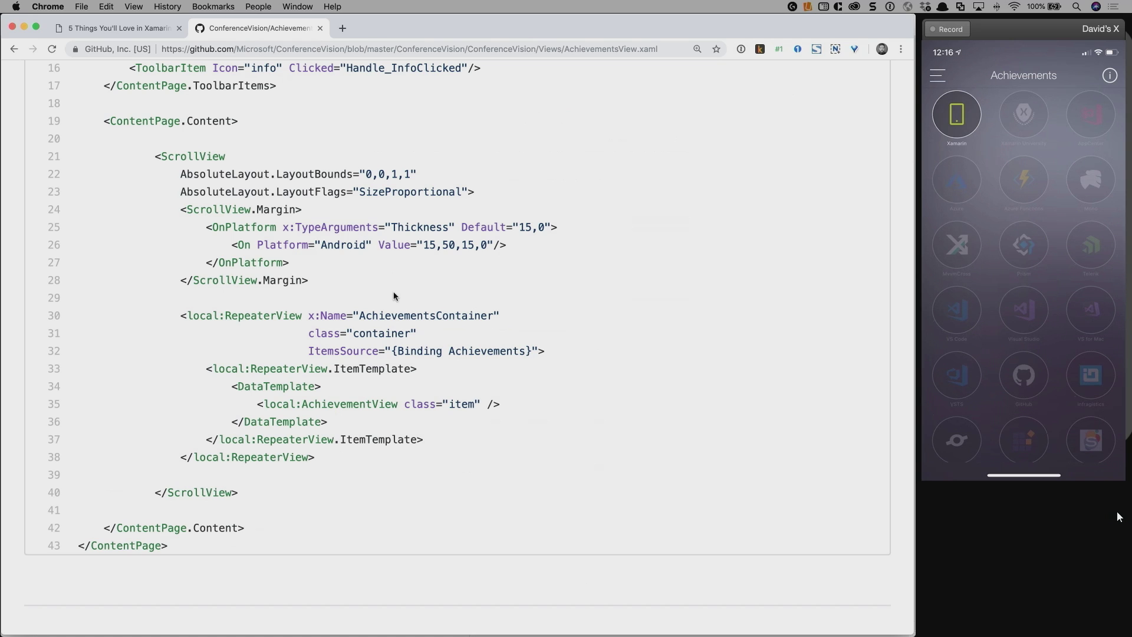
# Switch to Visual Studio and focus the AchievementsView.xaml code
pyautogui.press('super+Tab')
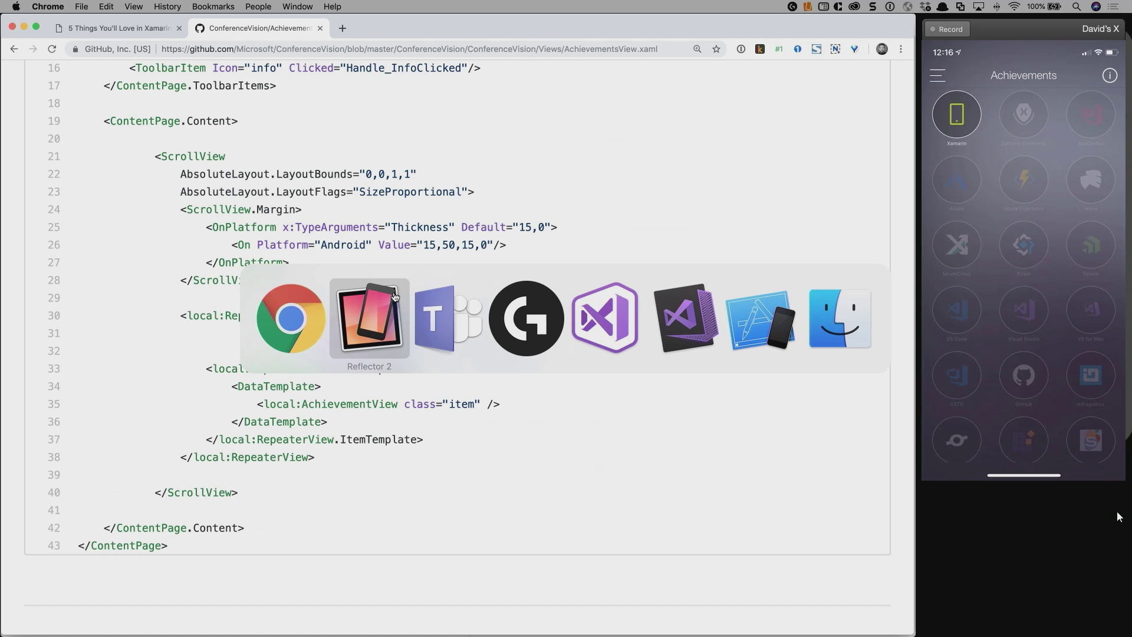
pyautogui.press('super+Tab')
pyautogui.press('super+Tab')
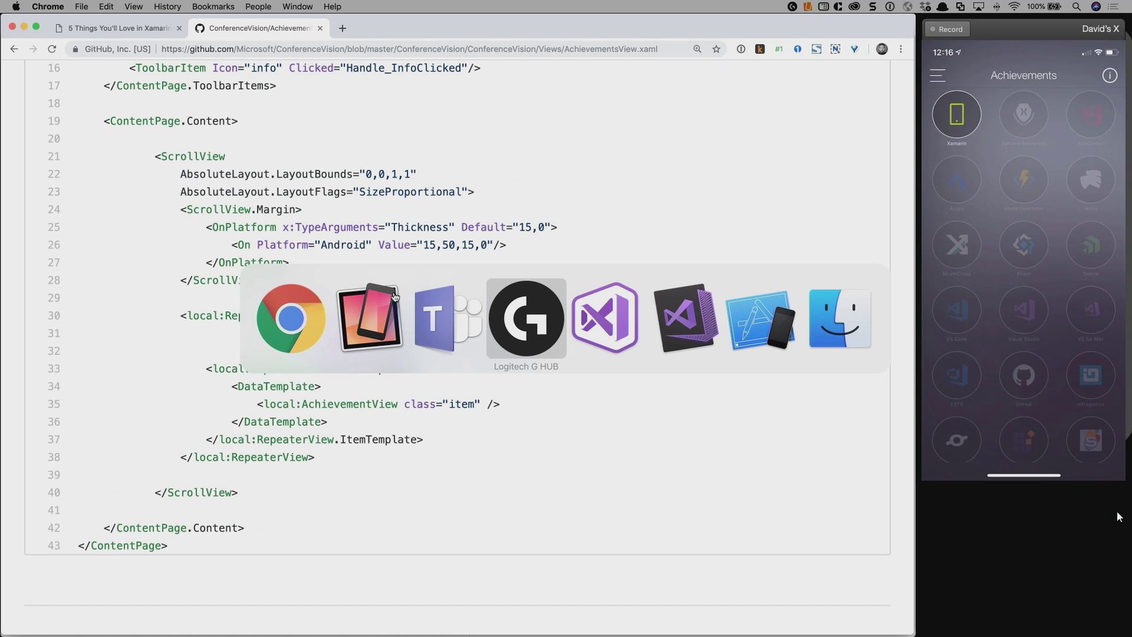
pyautogui.press('super+Tab')
pyautogui.press('super+Tab')
pyautogui.press('super+Tab')
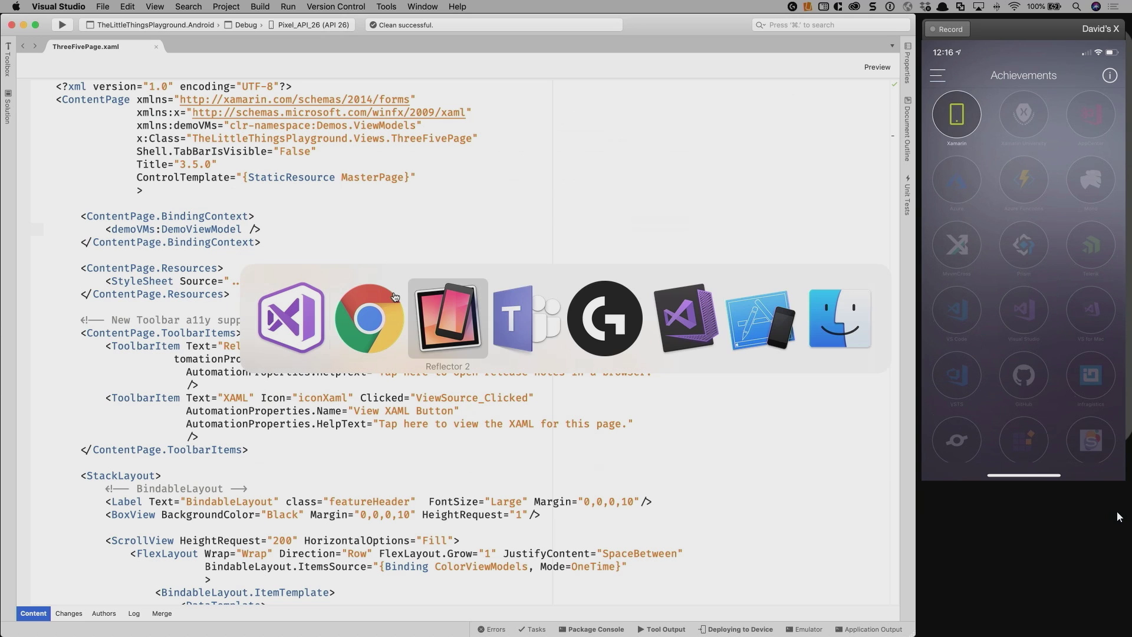
pyautogui.press('super+Tab')
pyautogui.press('super+Tab')
pyautogui.press('super+Tab')
pyautogui.press('super+Tab')
pyautogui.press('super+shift+Tab')
pyautogui.press('super')
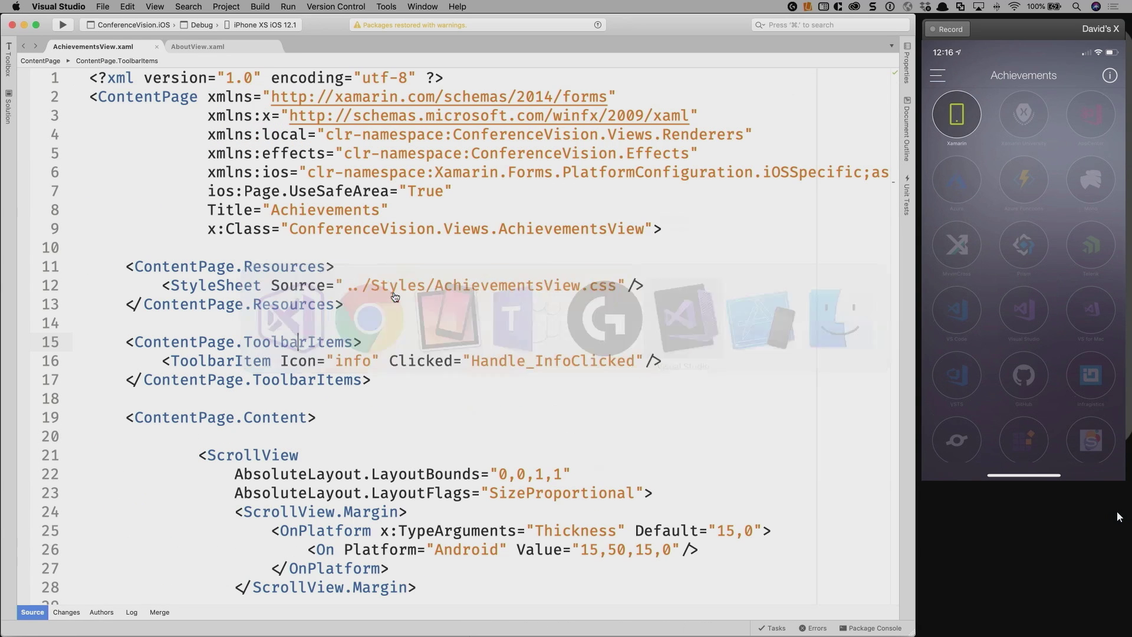
pyautogui.click(355, 325)
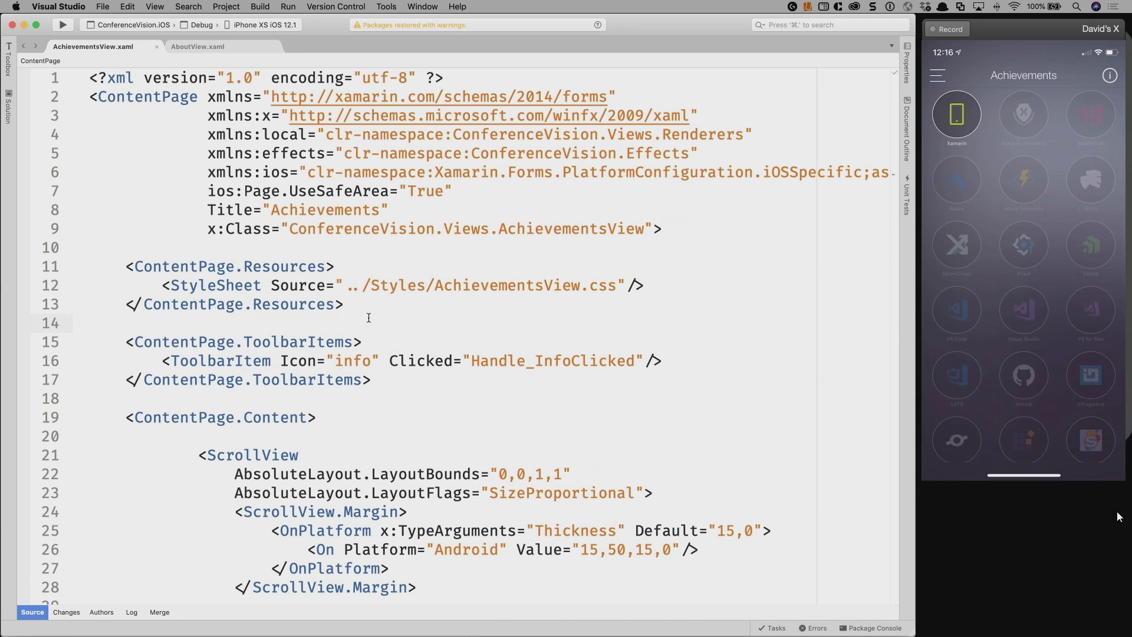
pyautogui.scroll(-1, 363, 327)
pyautogui.scroll(-4, 362, 328)
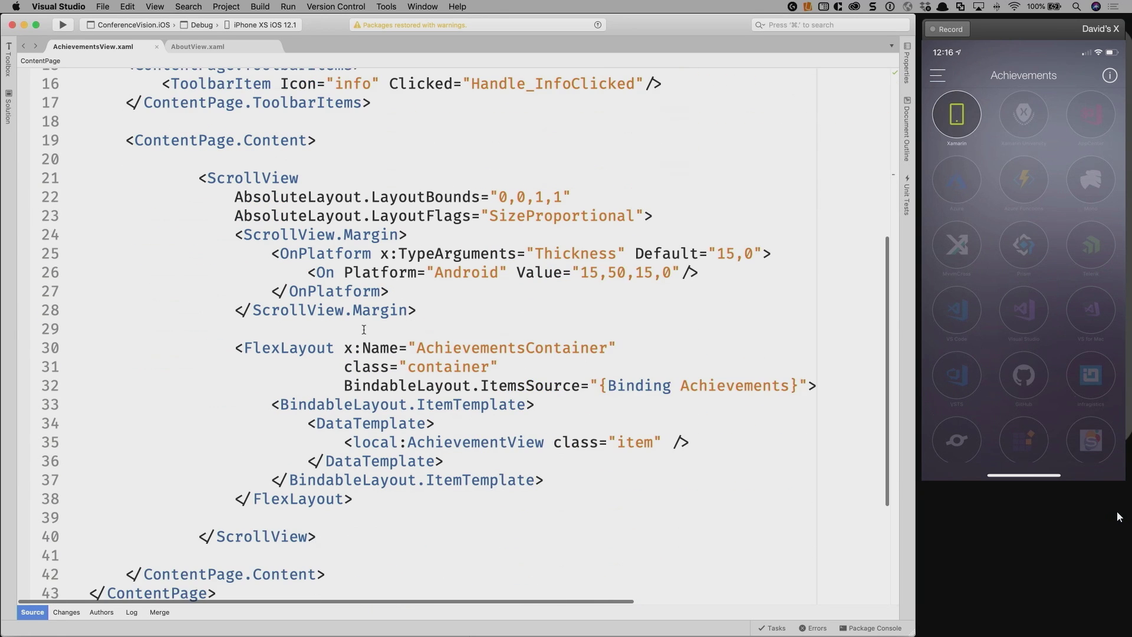
pyautogui.scroll(-1, 362, 328)
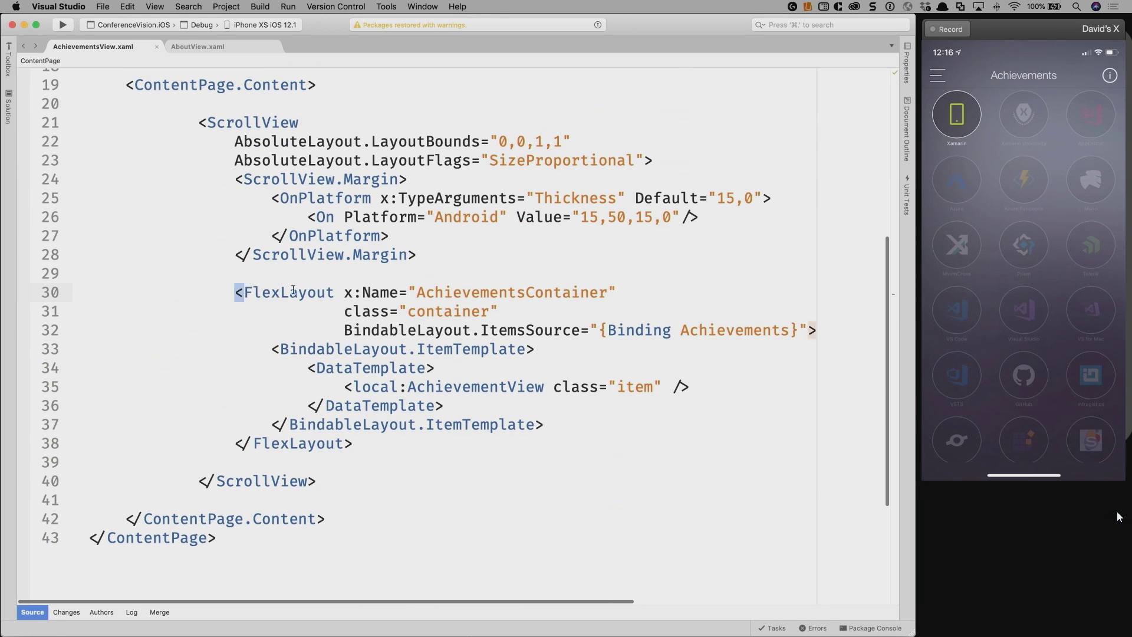
# Select the FlexLayout tag on line 30 and the BindableLayout.ItemsSource binding on line 32
pyautogui.moveTo(234, 293); pyautogui.dragTo(346, 293)
pyautogui.click(370, 312)
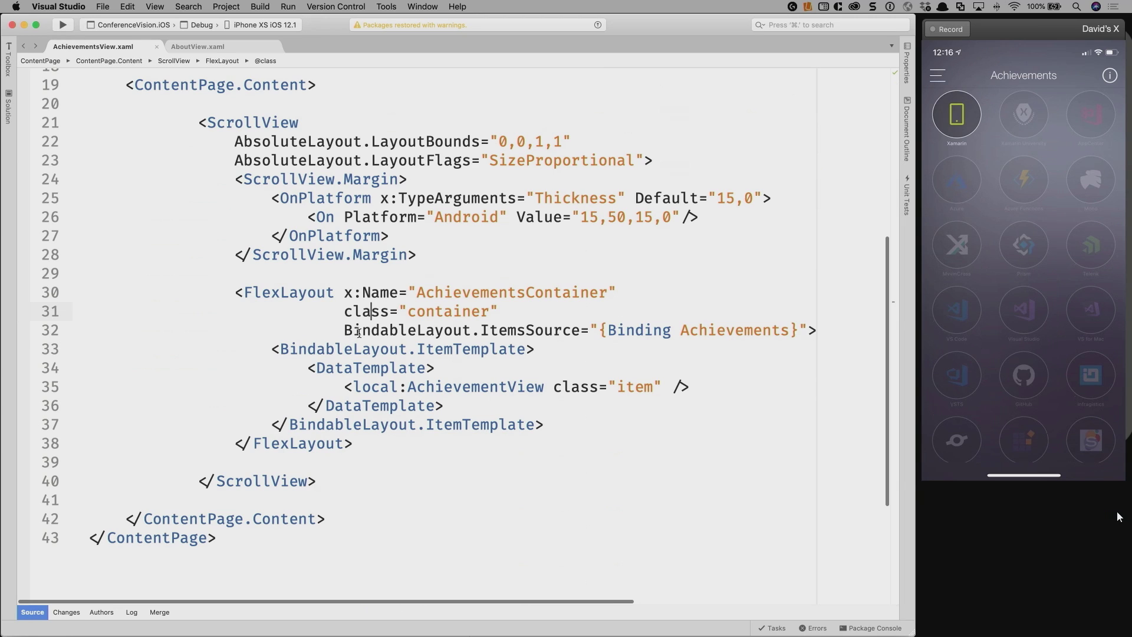
pyautogui.click(363, 330)
pyautogui.click(346, 330)
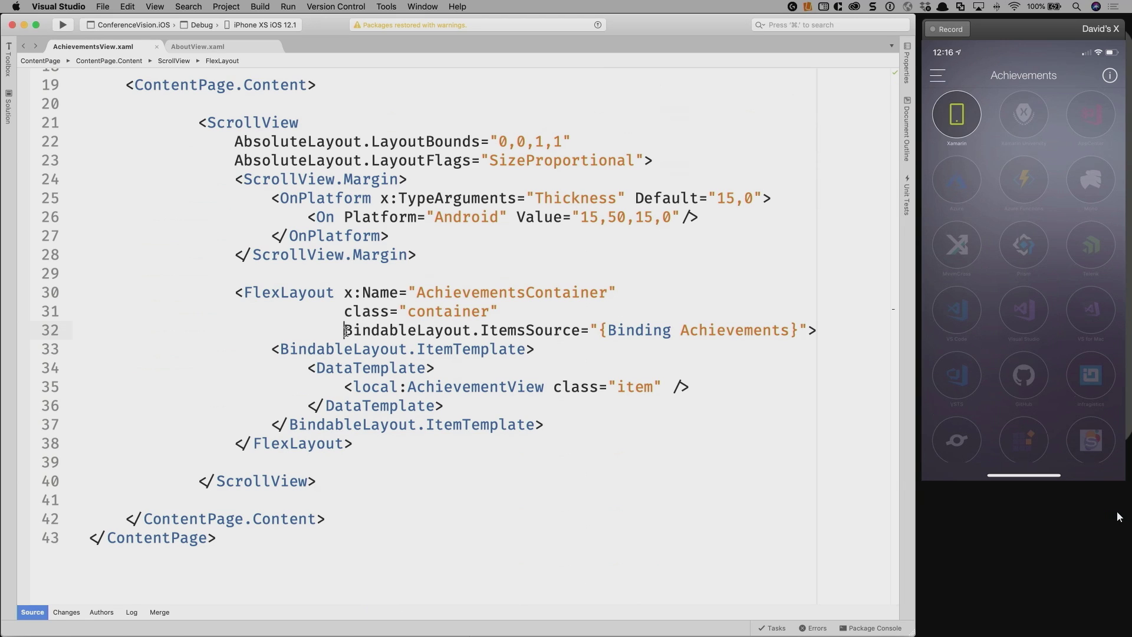
pyautogui.moveTo(346, 330); pyautogui.dragTo(814, 325)
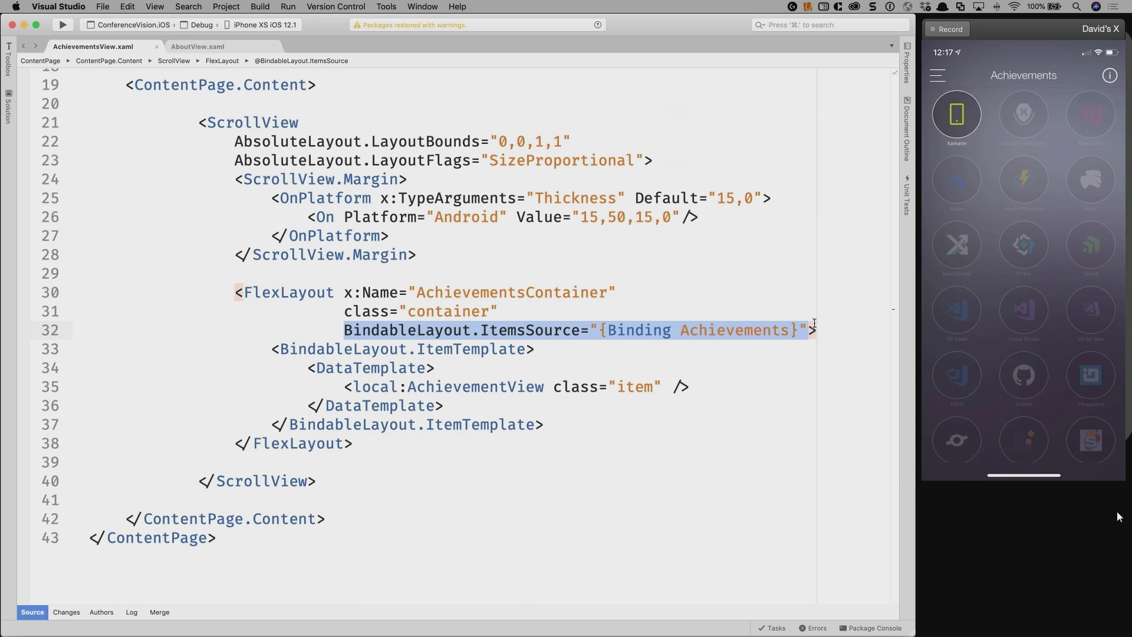
pyautogui.click(394, 347)
pyautogui.press('Home')
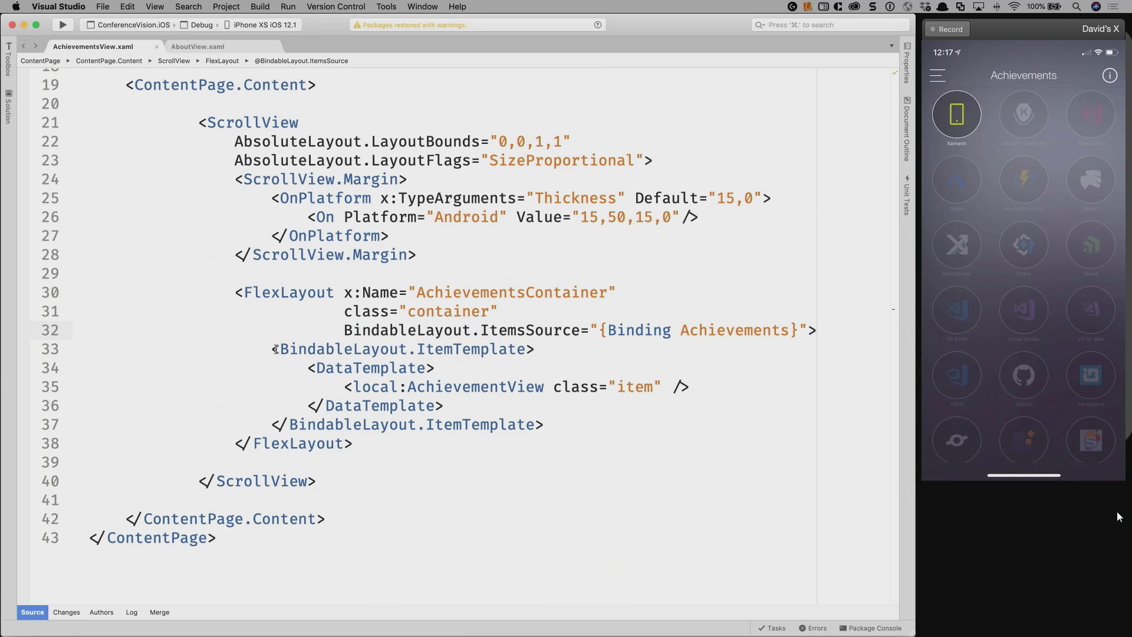
pyautogui.moveTo(436, 353); pyautogui.dragTo(535, 351)
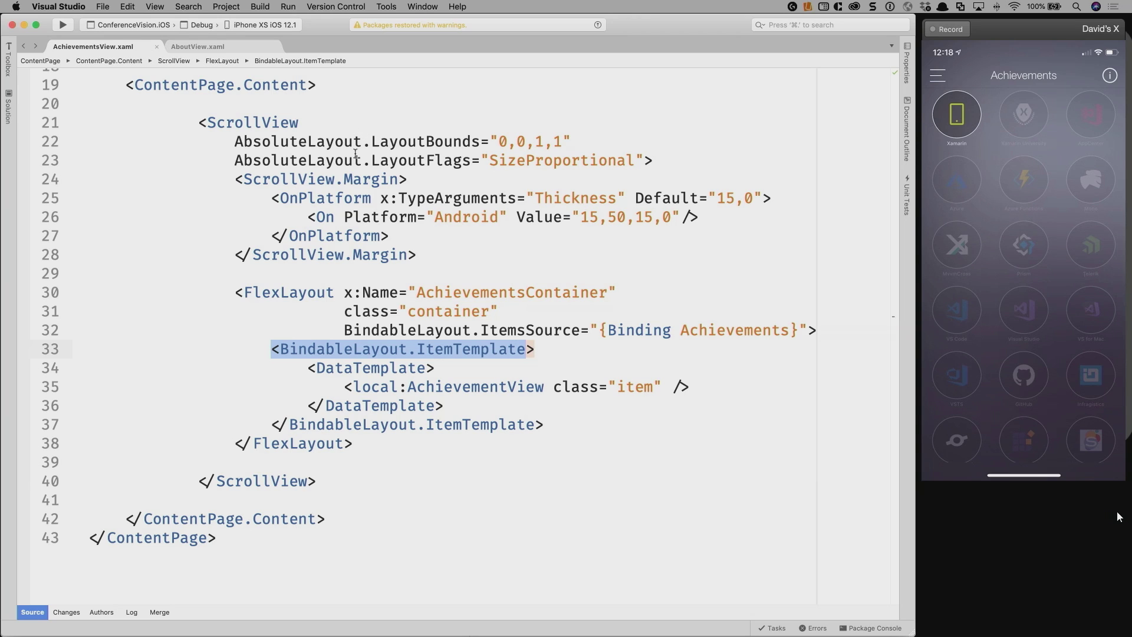
pyautogui.click(381, 256)
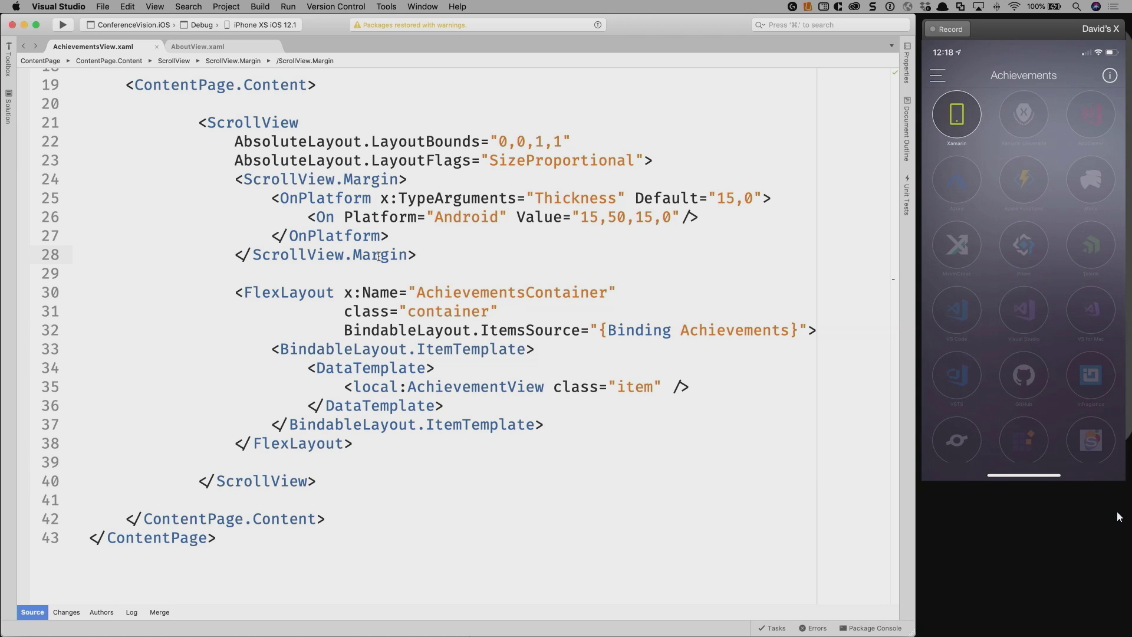
pyautogui.click(188, 50)
pyautogui.scroll(-5, 372, 310)
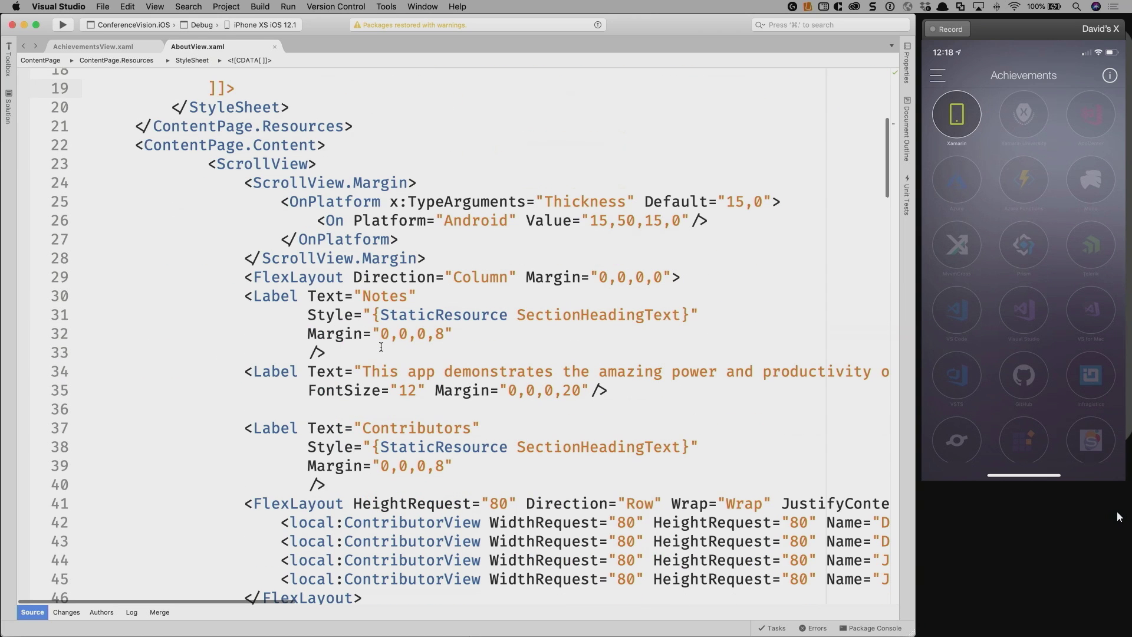
pyautogui.scroll(-3, 381, 347)
pyautogui.scroll(1, 380, 347)
pyautogui.scroll(2, 381, 347)
pyautogui.scroll(-2, 380, 348)
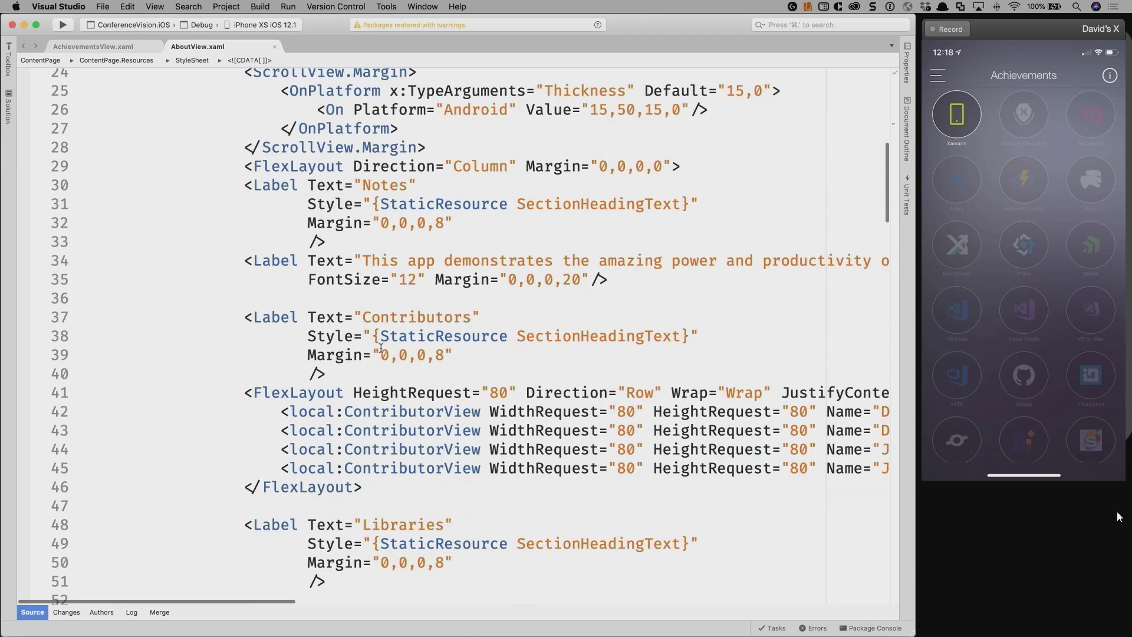
pyautogui.scroll(-3, 380, 348)
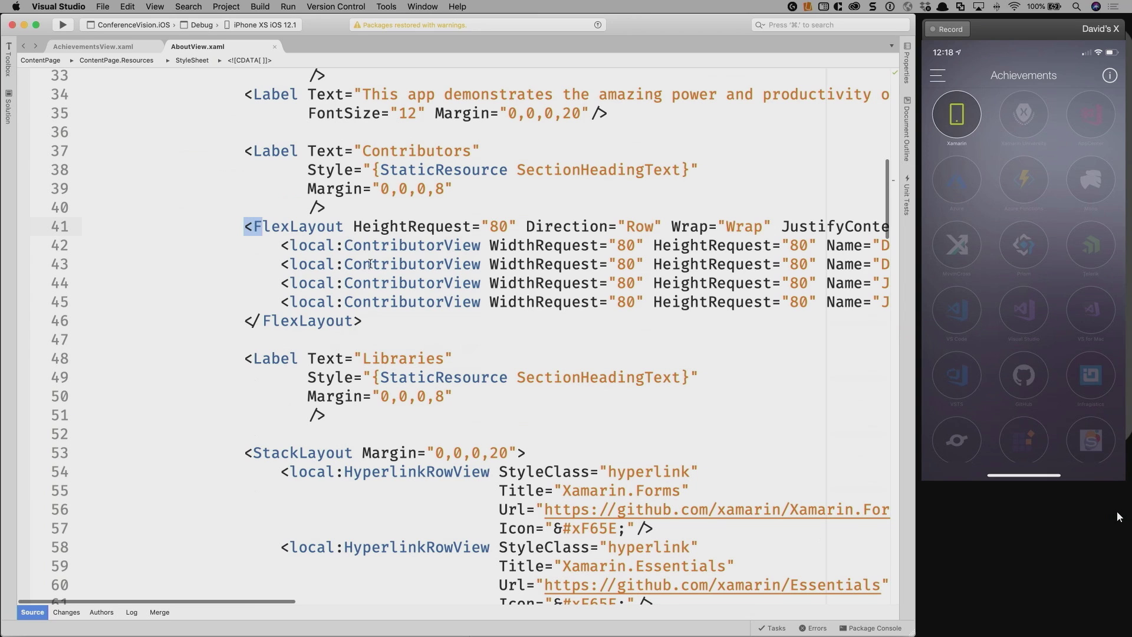
# Select the contributors FlexLayout on lines 41–46 of AboutView.xaml
pyautogui.moveTo(247, 226); pyautogui.dragTo(407, 320)
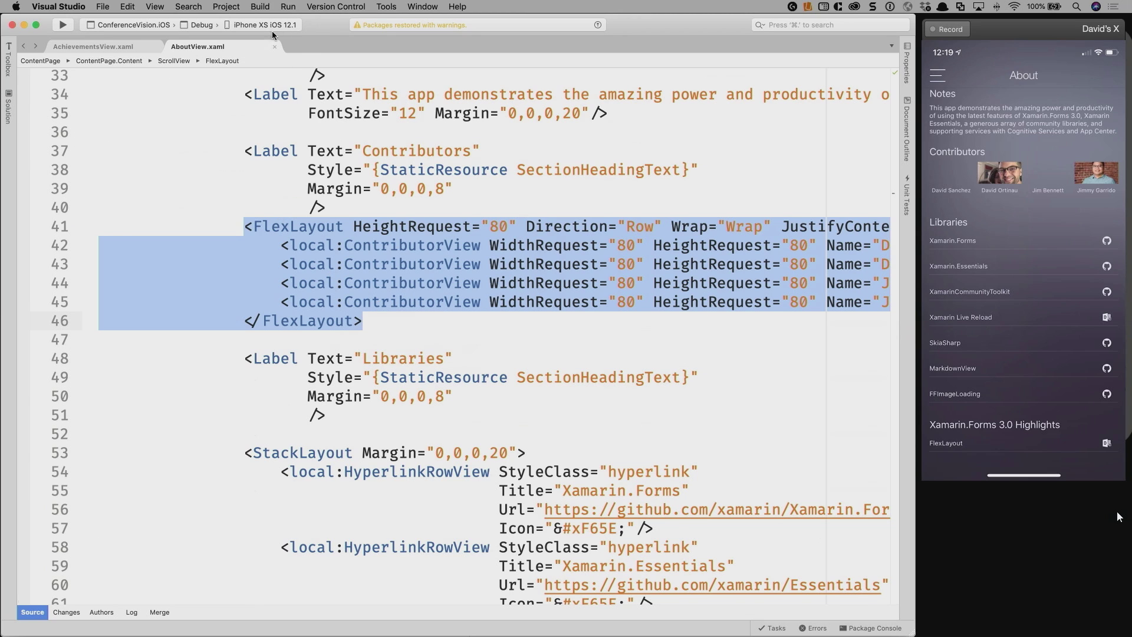
pyautogui.click(26, 27)
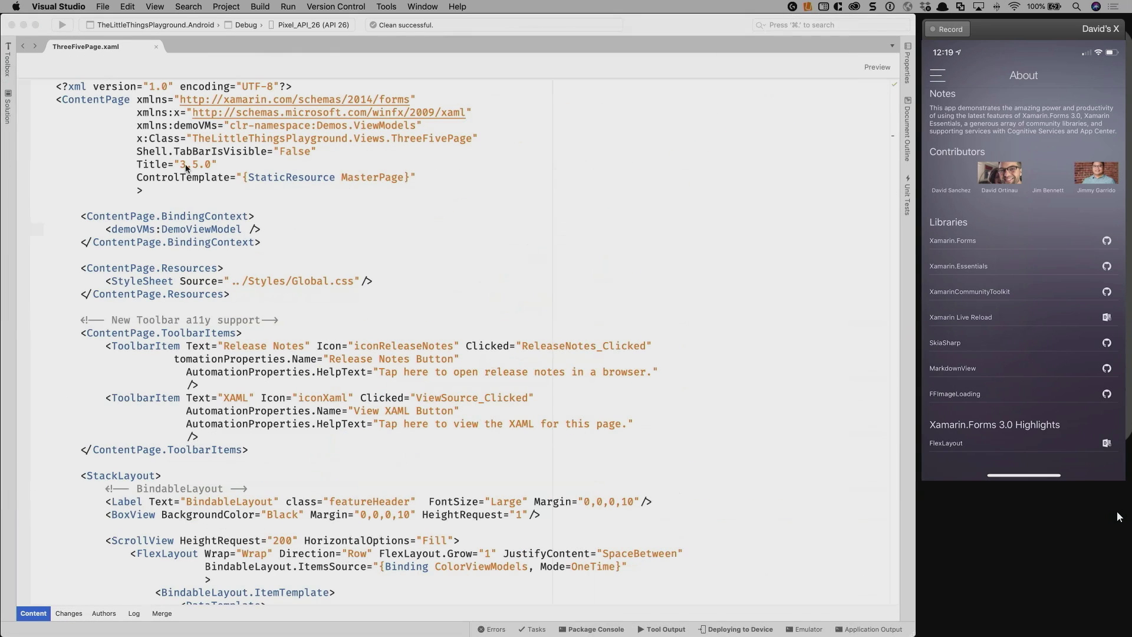
# Bring the ThreeFivePage.xaml editor forward and activate the iPhone simulator showing the 3.5.0 page
pyautogui.click(301, 220)
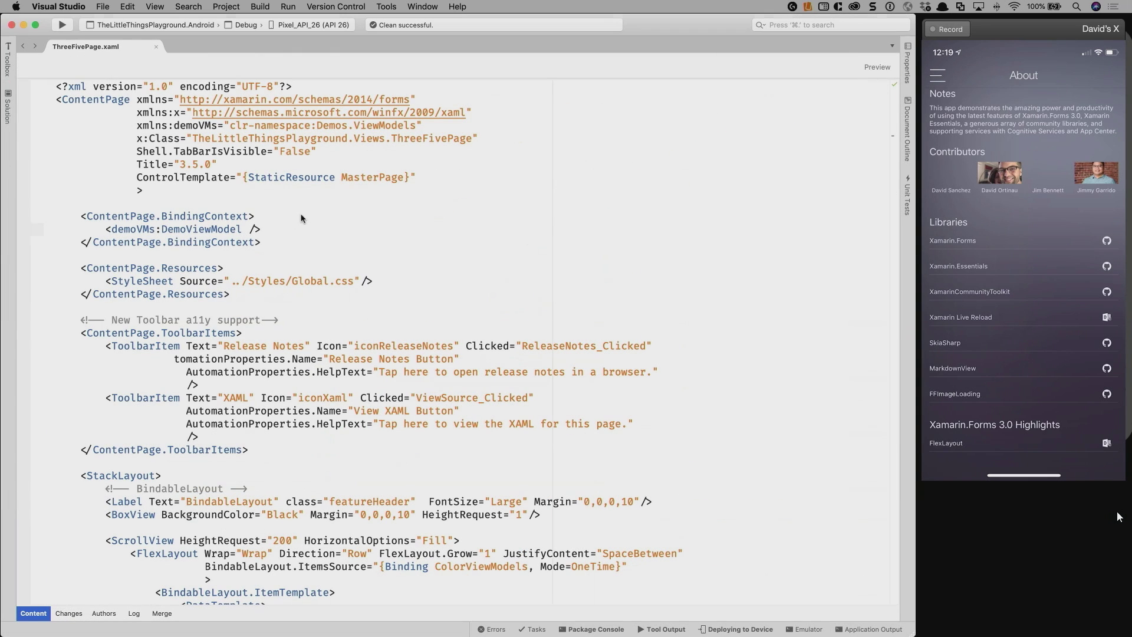
pyautogui.click(1036, 30)
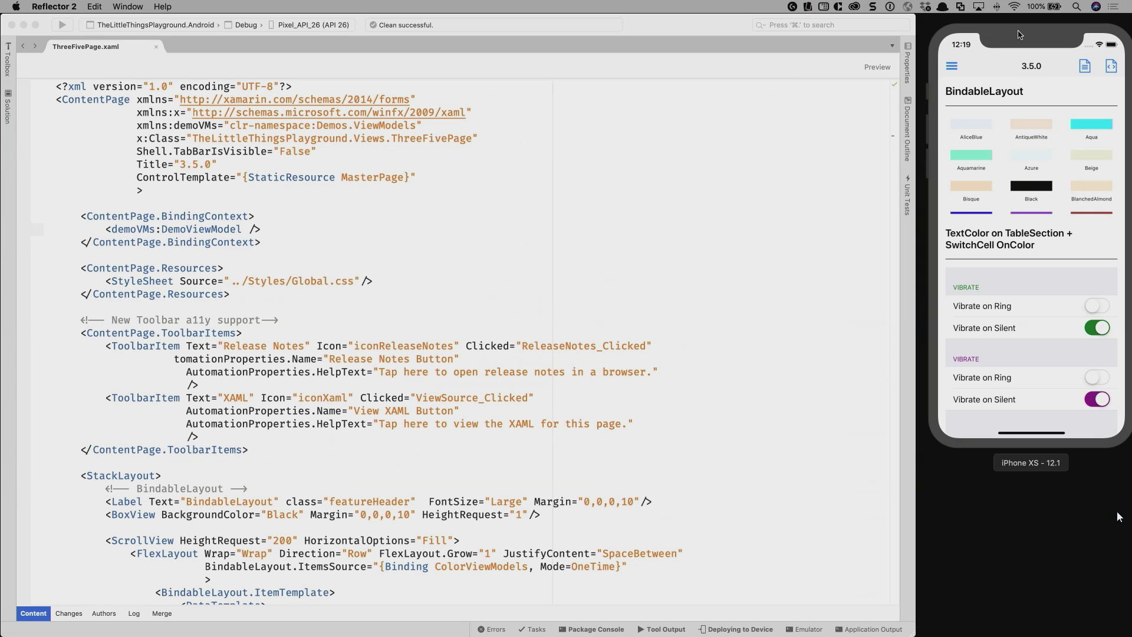
pyautogui.click(1020, 36)
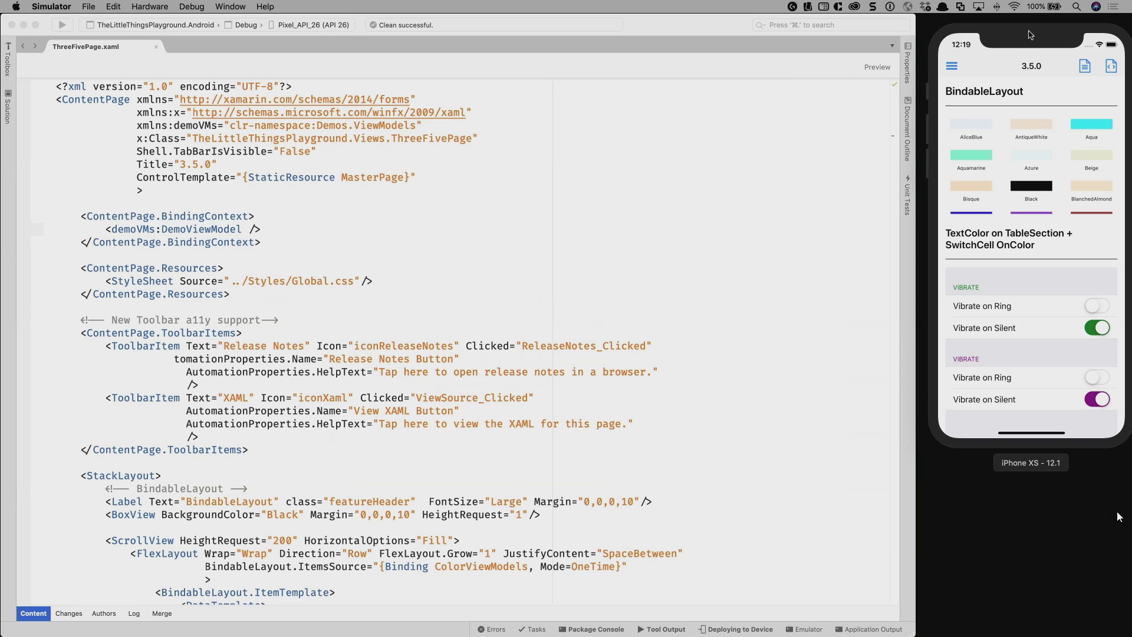
pyautogui.moveTo(1008, 50)
pyautogui.mouseDown()
pyautogui.moveTo(479, 120)
pyautogui.moveTo(491, 106)
pyautogui.mouseUp()
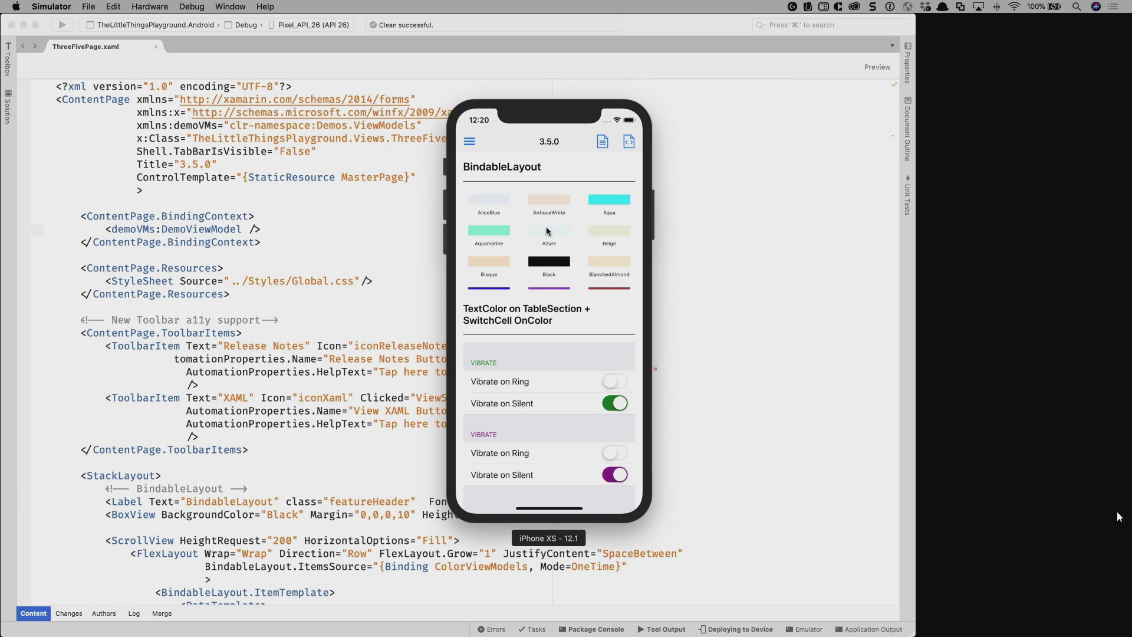
pyautogui.scroll(-2, 547, 227)
pyautogui.scroll(2, 547, 224)
pyautogui.scroll(-2, 550, 221)
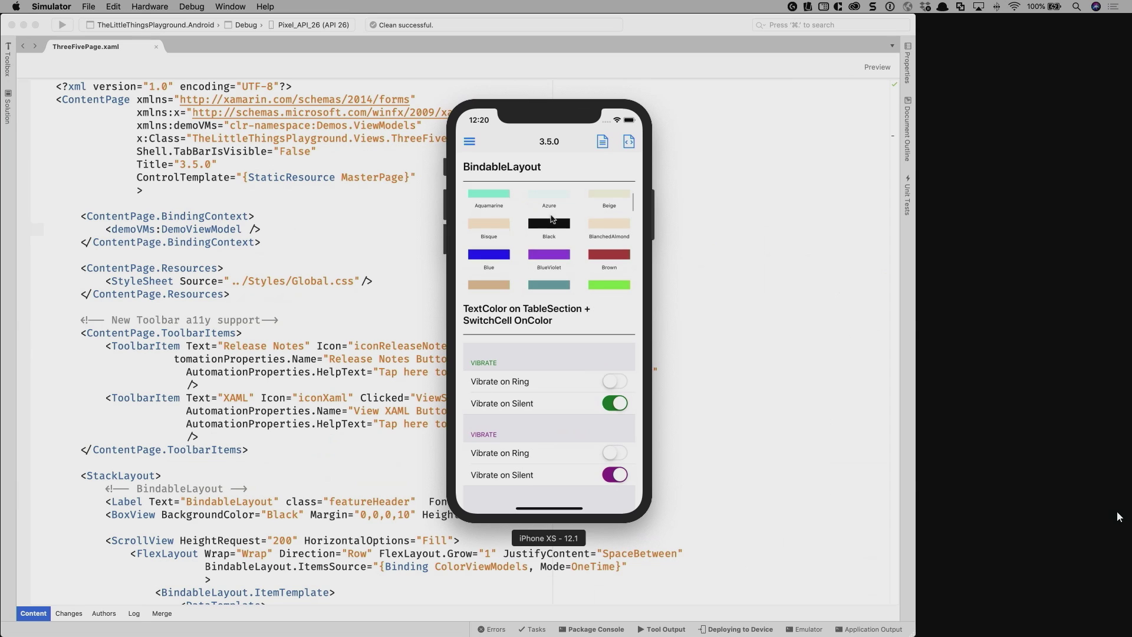
# View the 3.5.0 page's XAML source in landscape and portrait, then return to the demo
pyautogui.click(630, 144)
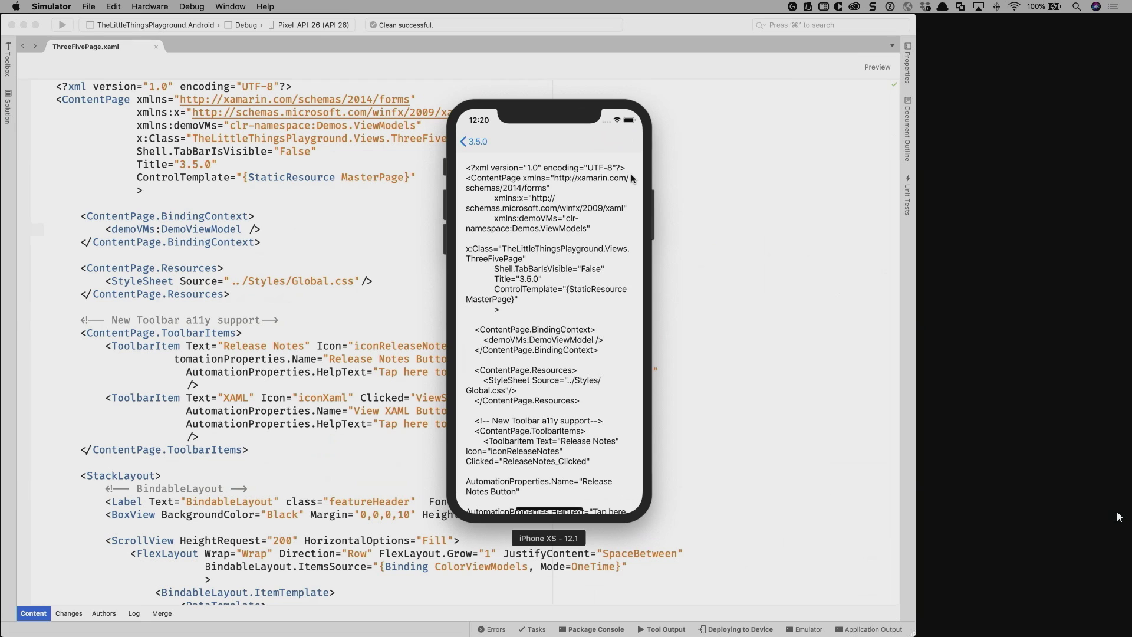
pyautogui.press('super+Left')
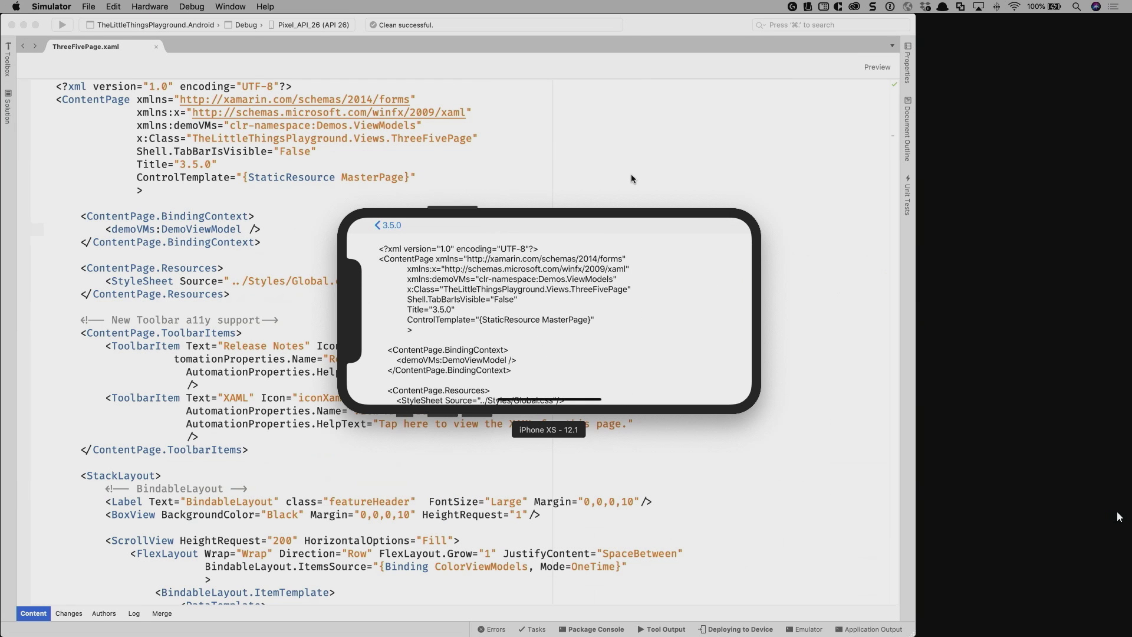
pyautogui.moveTo(595, 330); pyautogui.dragTo(583, 251)
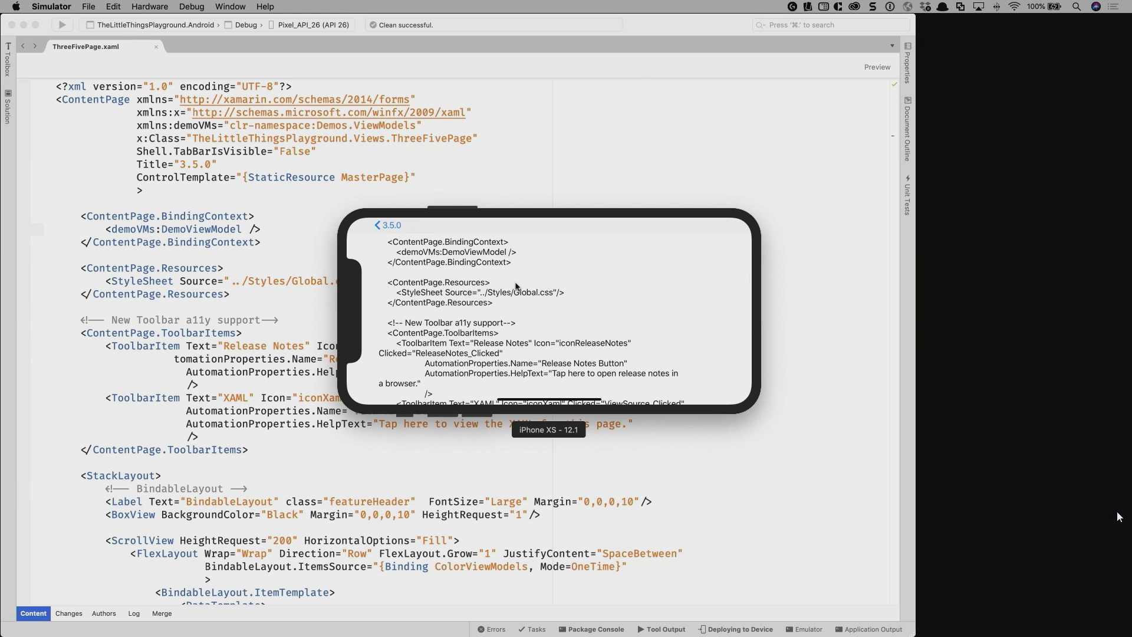
pyautogui.press('super+Right')
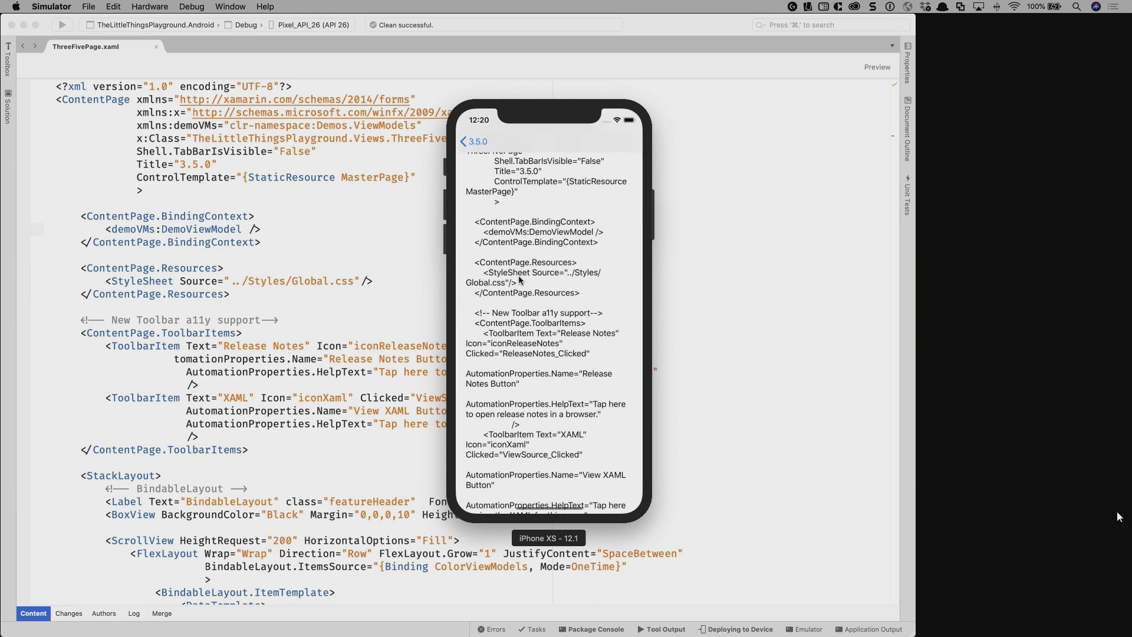
pyautogui.click(467, 143)
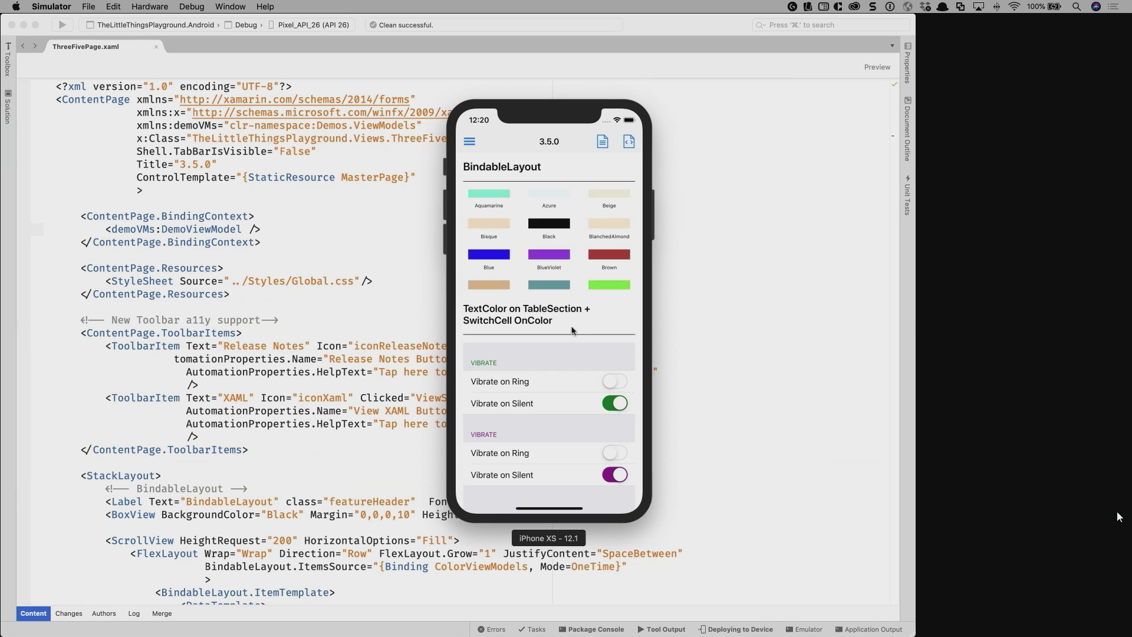
pyautogui.moveTo(536, 323); pyautogui.dragTo(525, 206)
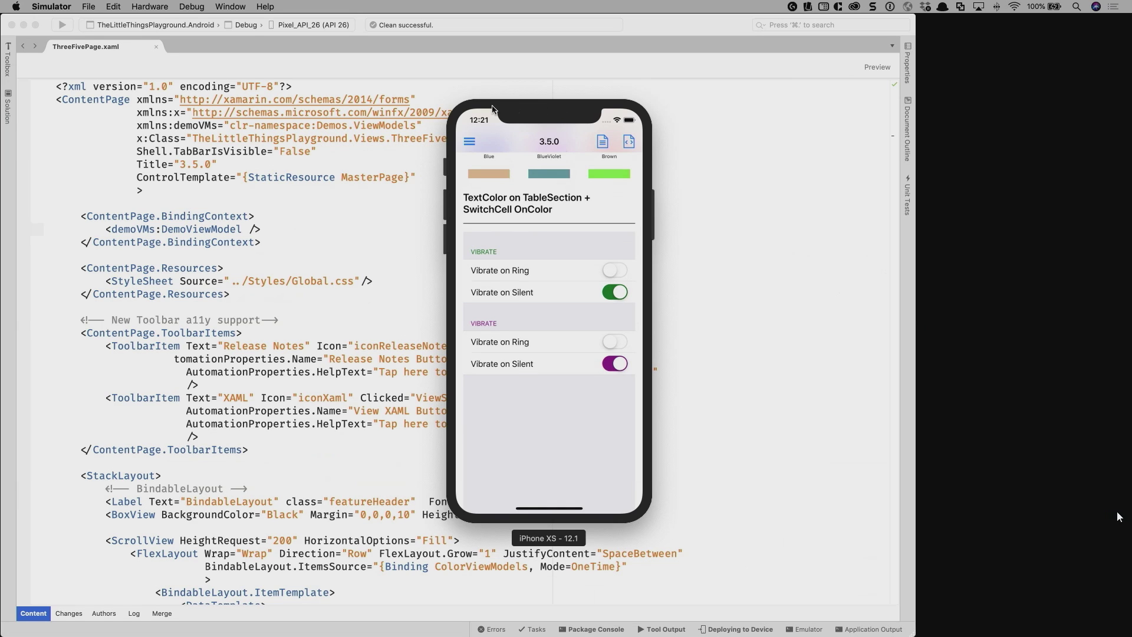
# Move the simulator showing the TextColor on TableSection demo back to the right edge
pyautogui.moveTo(492, 107); pyautogui.dragTo(962, 40)
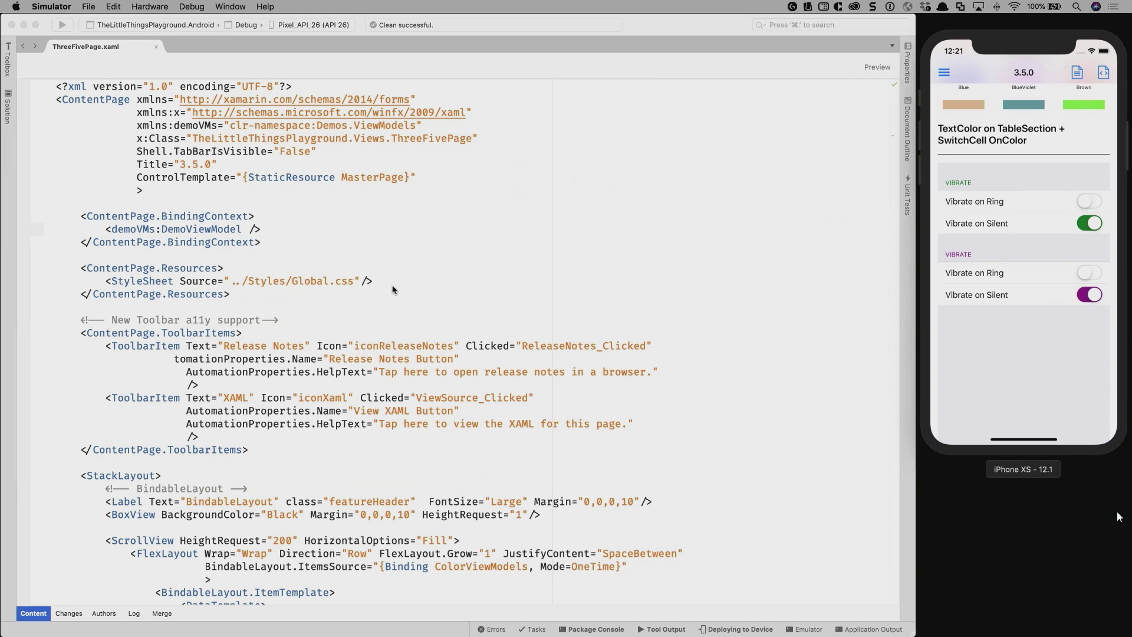
pyautogui.click(392, 286)
pyautogui.scroll(-5, 393, 286)
pyautogui.scroll(-2, 392, 285)
pyautogui.scroll(-3, 393, 290)
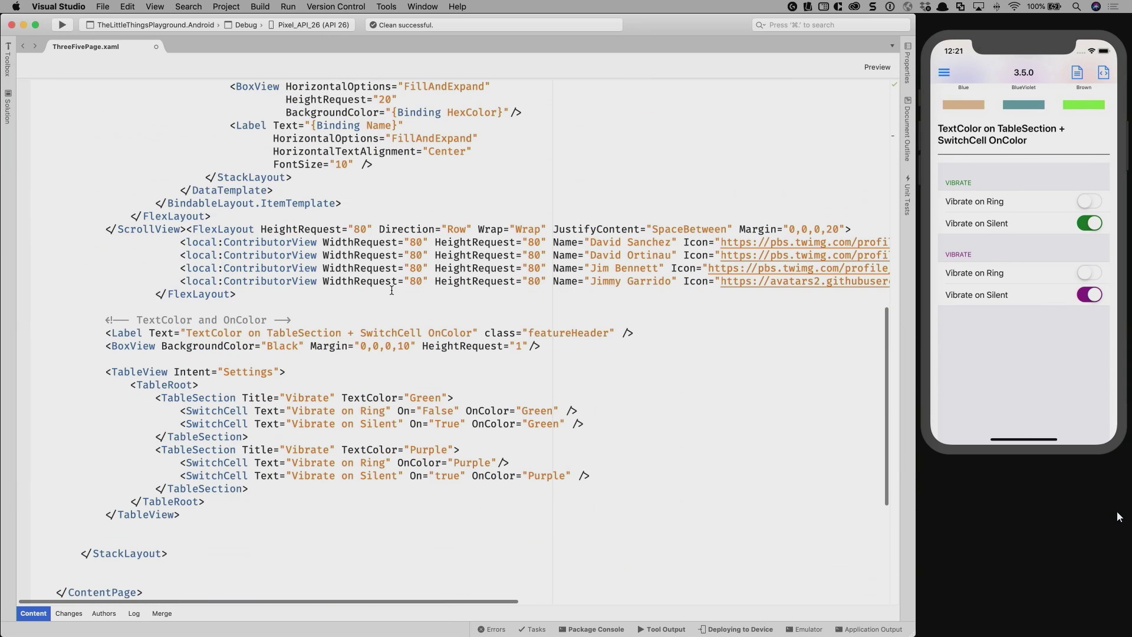
pyautogui.scroll(-4, 392, 290)
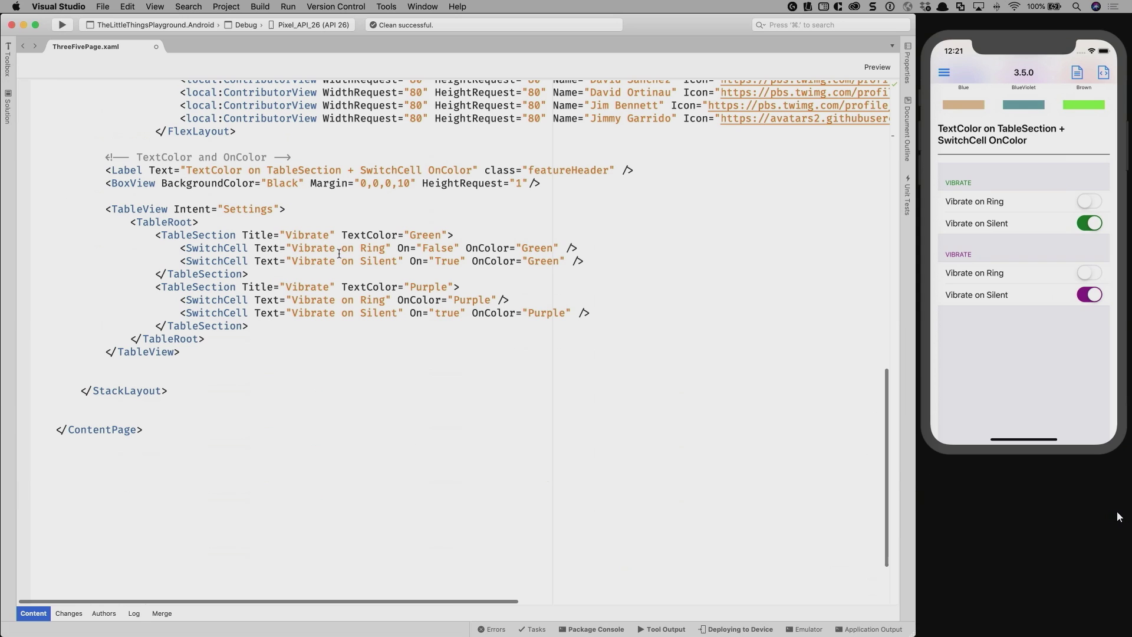
pyautogui.click(210, 209)
pyautogui.moveTo(105, 160); pyautogui.dragTo(273, 351)
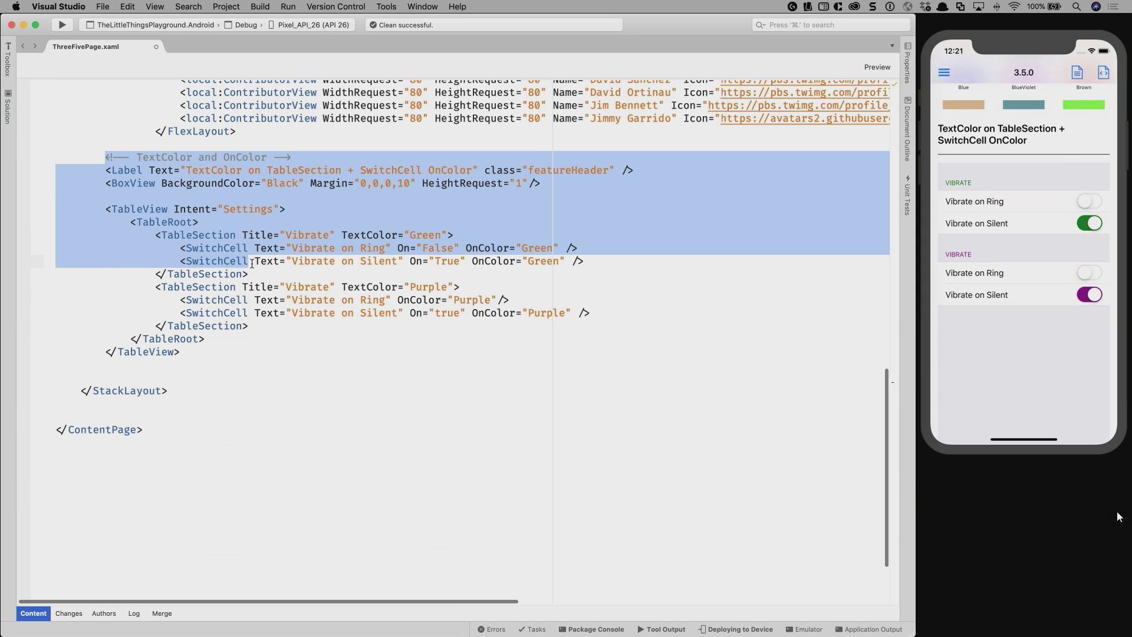
pyautogui.click(273, 352)
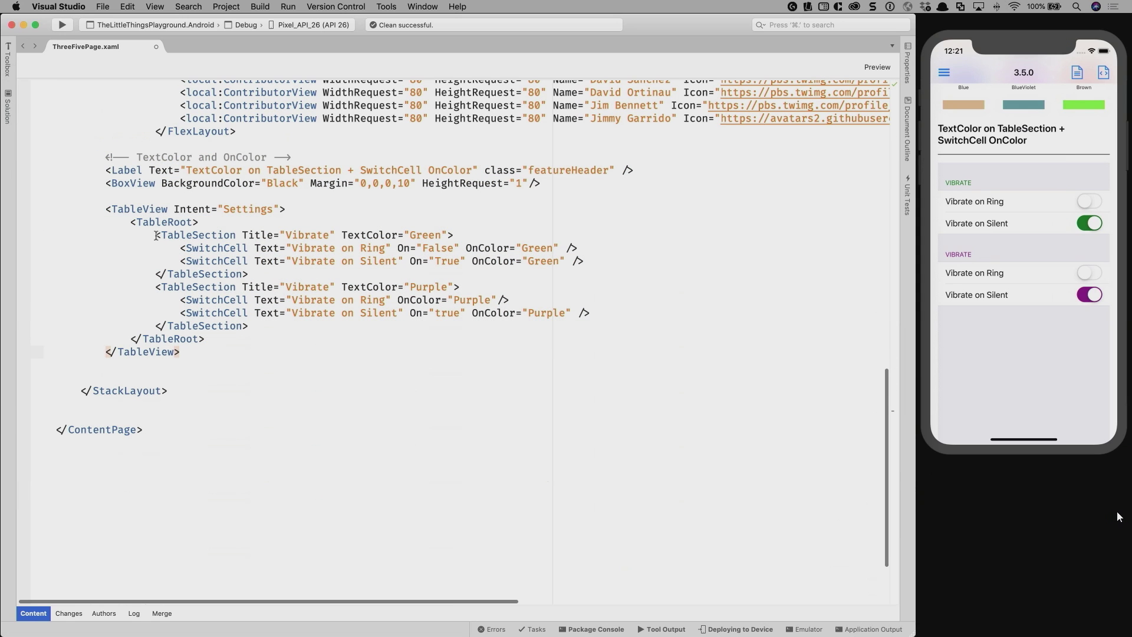
pyautogui.moveTo(106, 209); pyautogui.dragTo(191, 351)
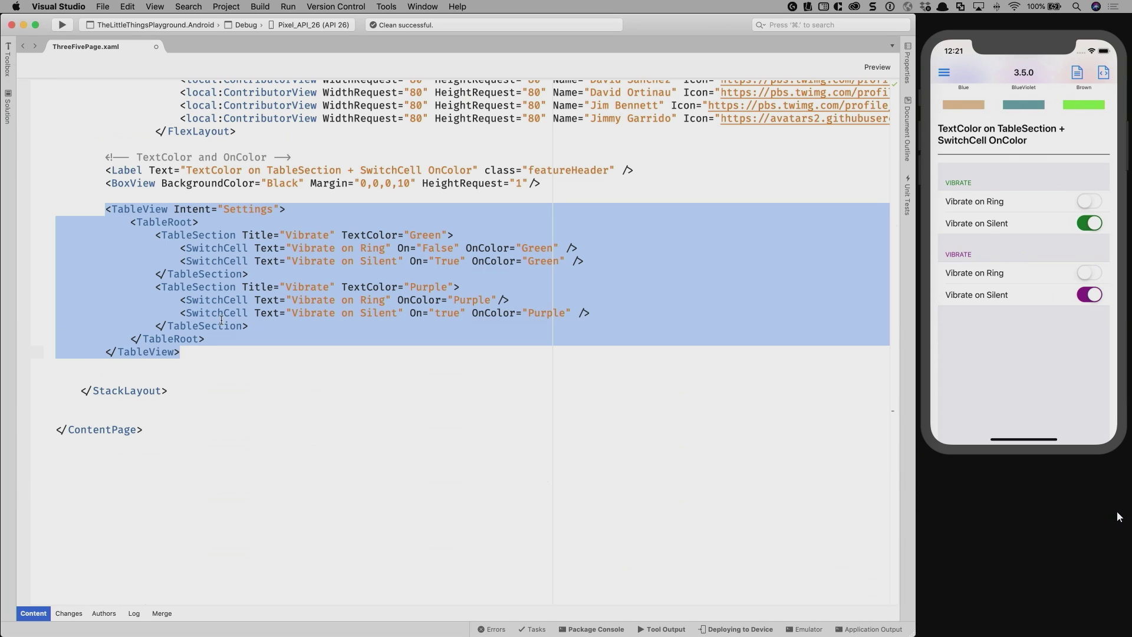
pyautogui.click(249, 233)
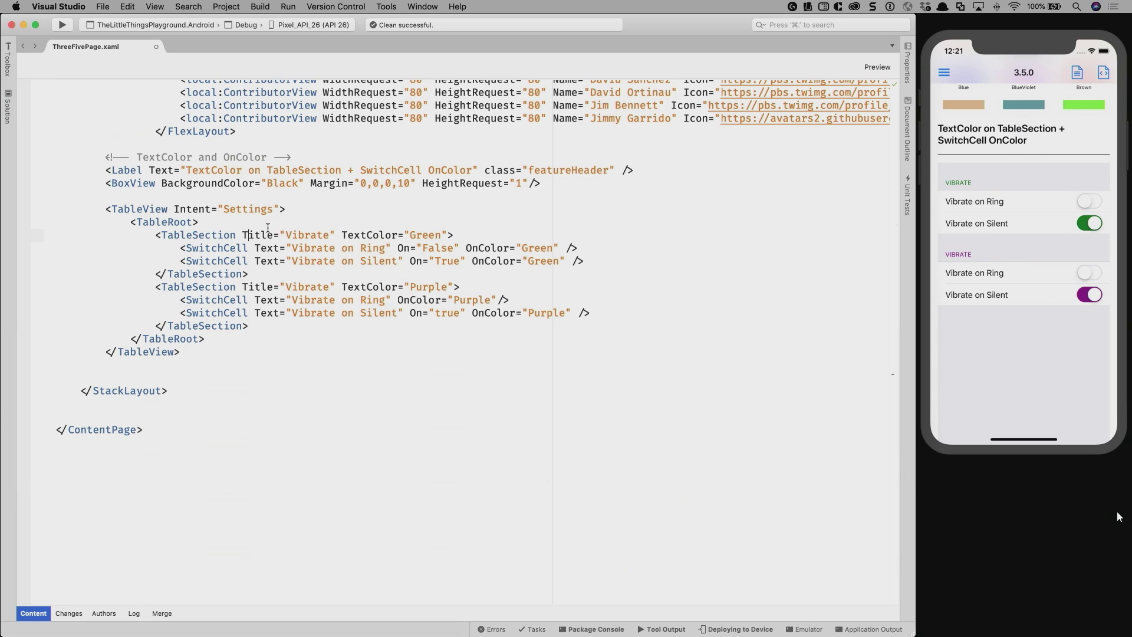
pyautogui.moveTo(336, 234); pyautogui.dragTo(449, 233)
pyautogui.click(477, 248)
pyautogui.moveTo(467, 247); pyautogui.dragTo(560, 246)
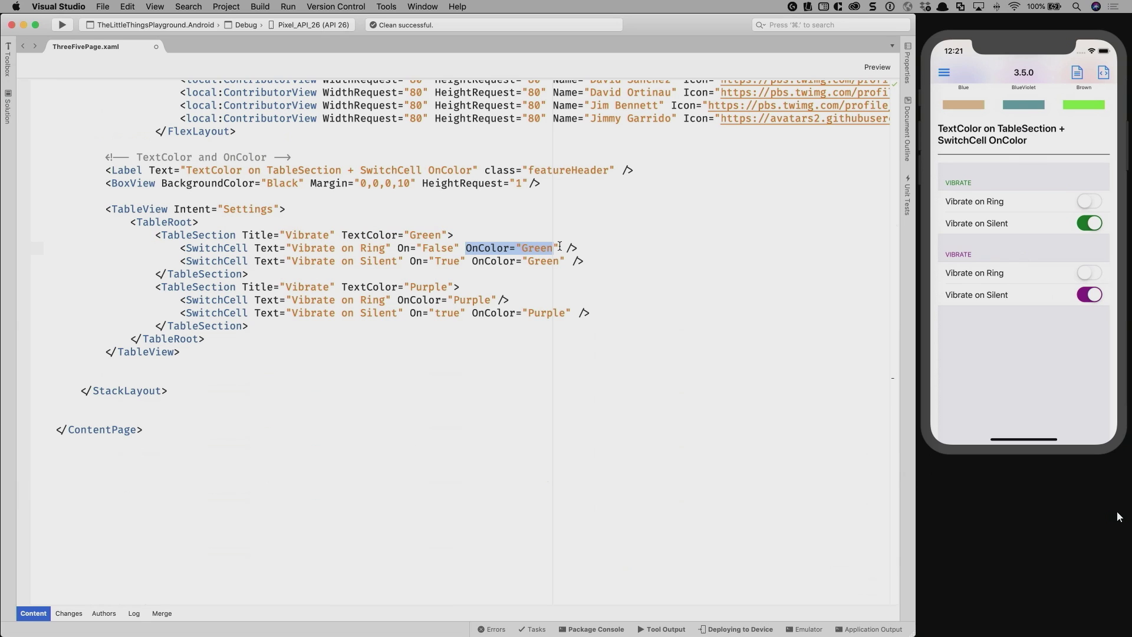
pyautogui.click(576, 269)
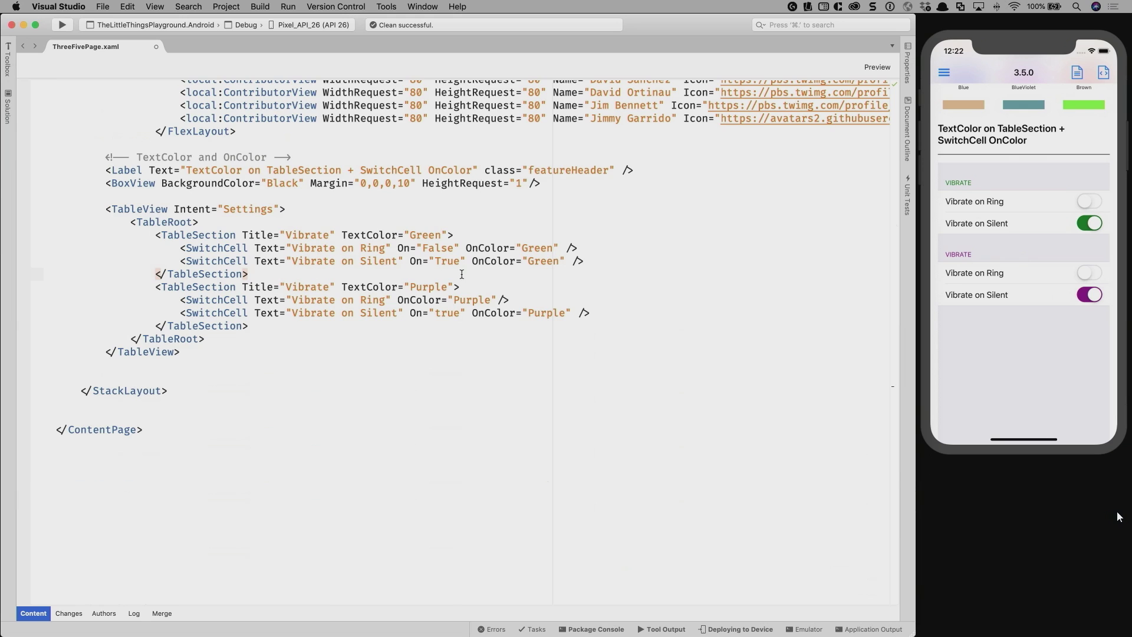
pyautogui.scroll(5, 462, 274)
pyautogui.scroll(3, 462, 275)
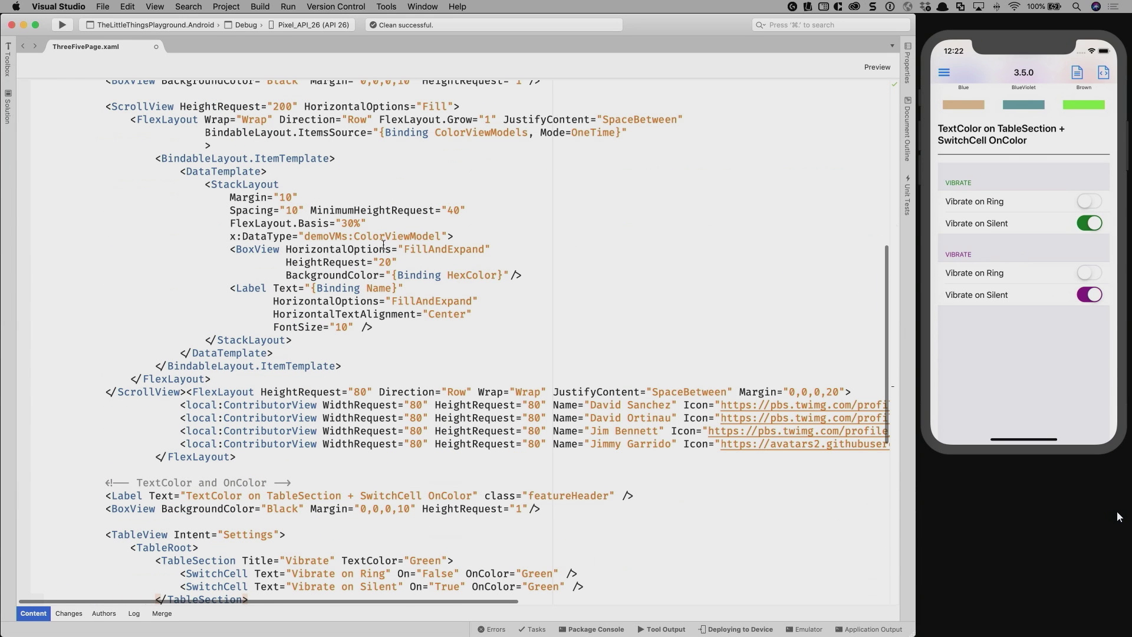
pyautogui.scroll(5, 383, 246)
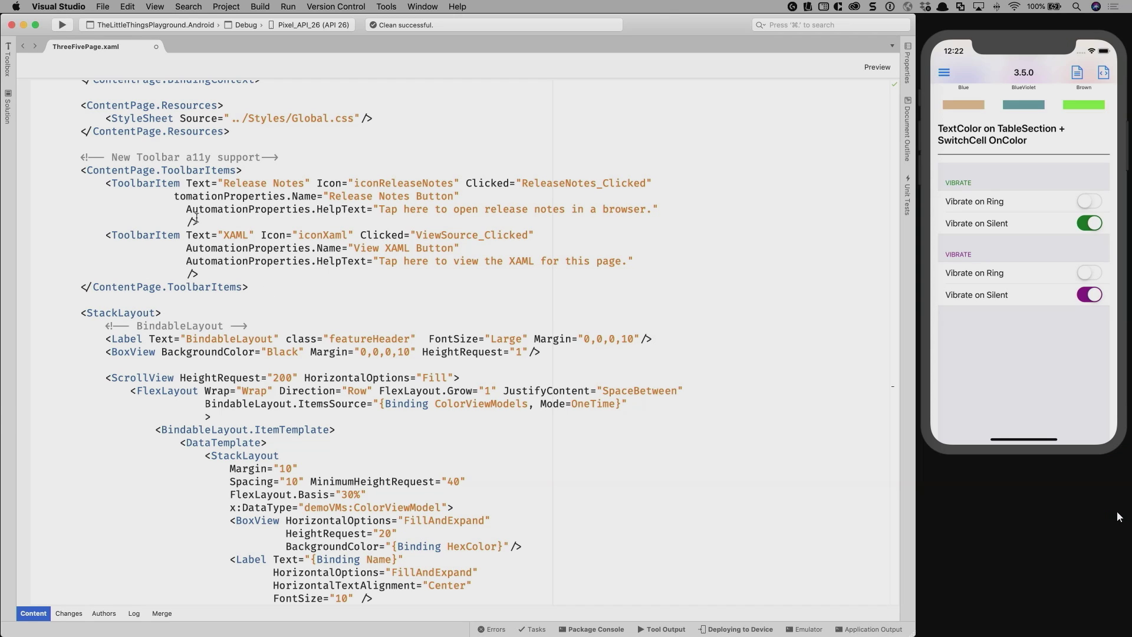
# Select from the 'New Toolbar a11y support' comment through </ContentPage.ToolbarItems>
pyautogui.moveTo(59, 158)
pyautogui.mouseDown()
pyautogui.moveTo(164, 174)
pyautogui.moveTo(268, 284)
pyautogui.mouseUp()
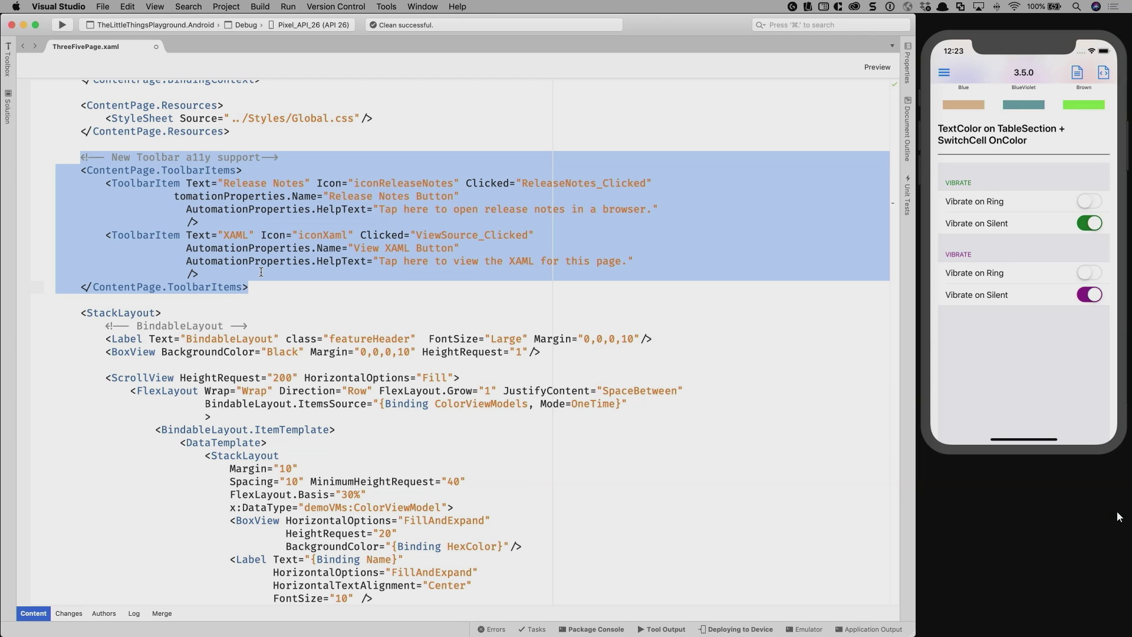
# Place the caret at the truncated Release Notes Name attribute, comparing it with HelpText
pyautogui.click(185, 194)
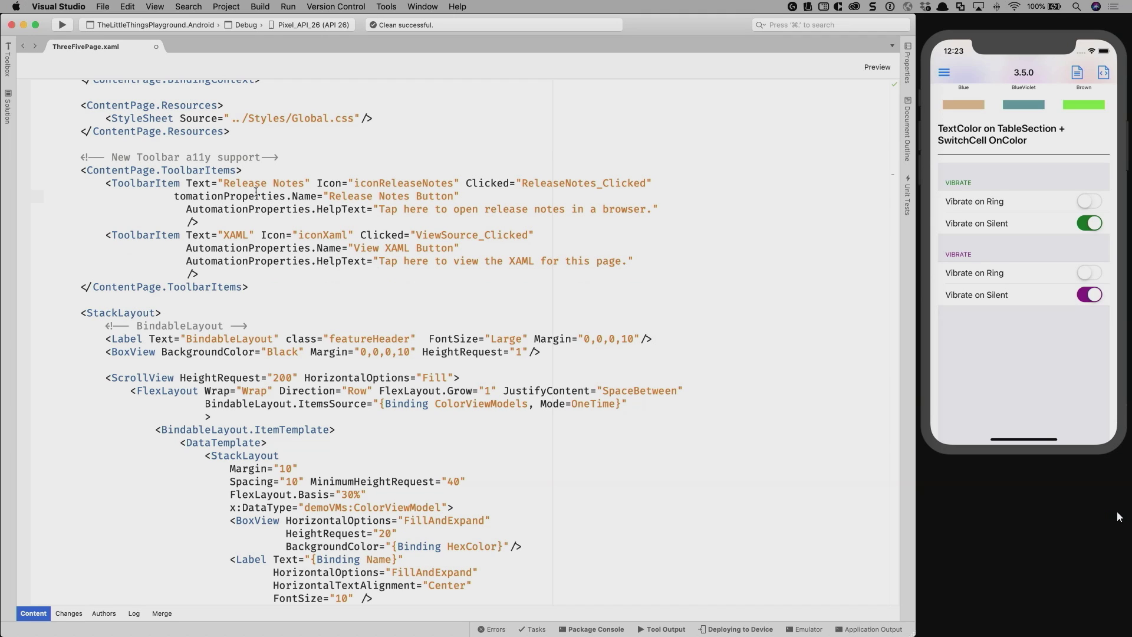
pyautogui.click(173, 196)
pyautogui.moveTo(176, 196); pyautogui.dragTo(273, 182)
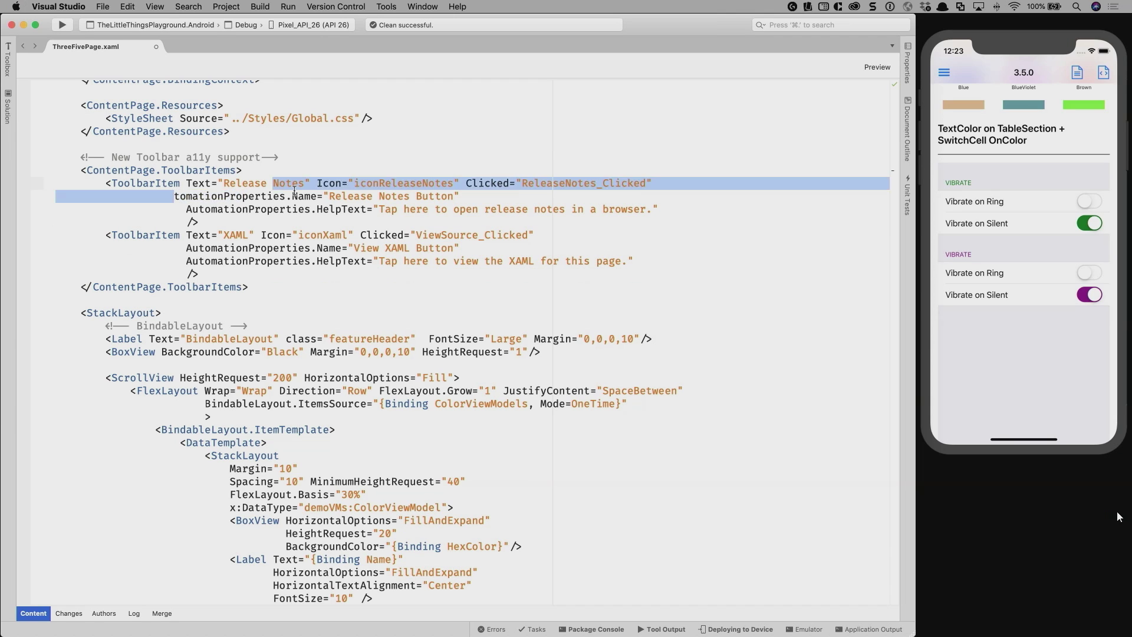
pyautogui.doubleClick(234, 196)
pyautogui.click(208, 206)
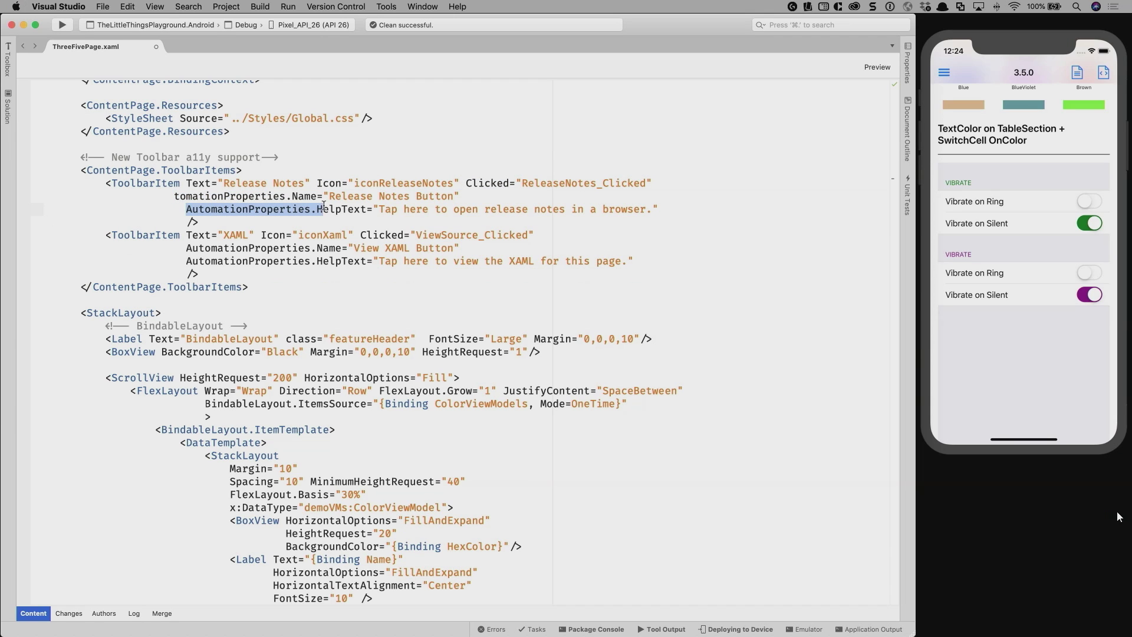
pyautogui.moveTo(187, 208); pyautogui.dragTo(366, 209)
pyautogui.click(174, 196)
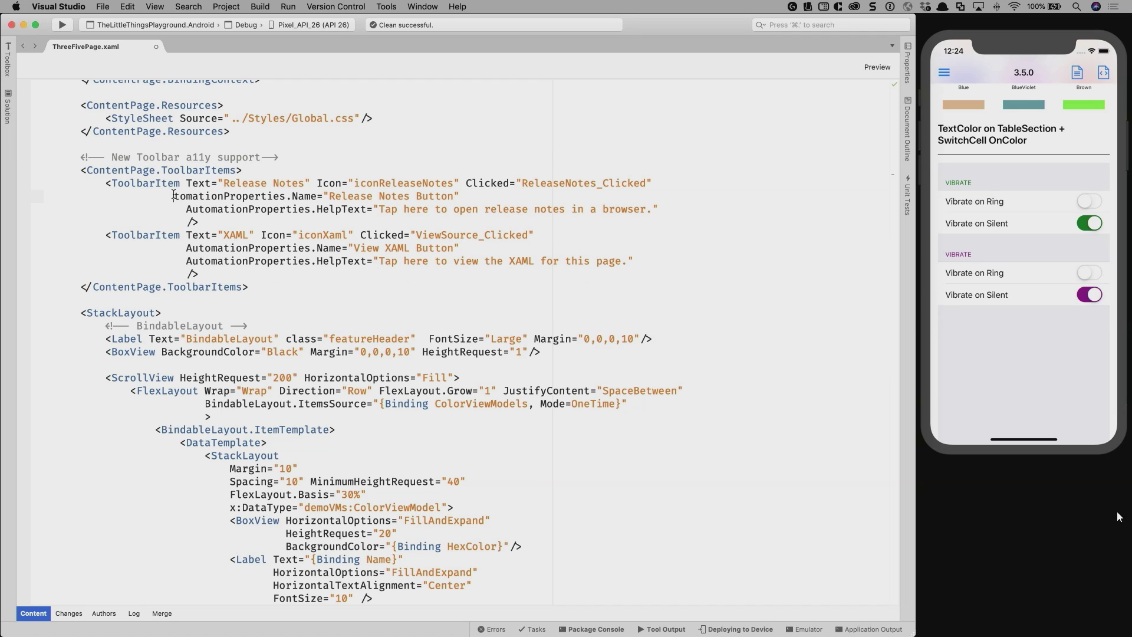
pyautogui.write('Au')
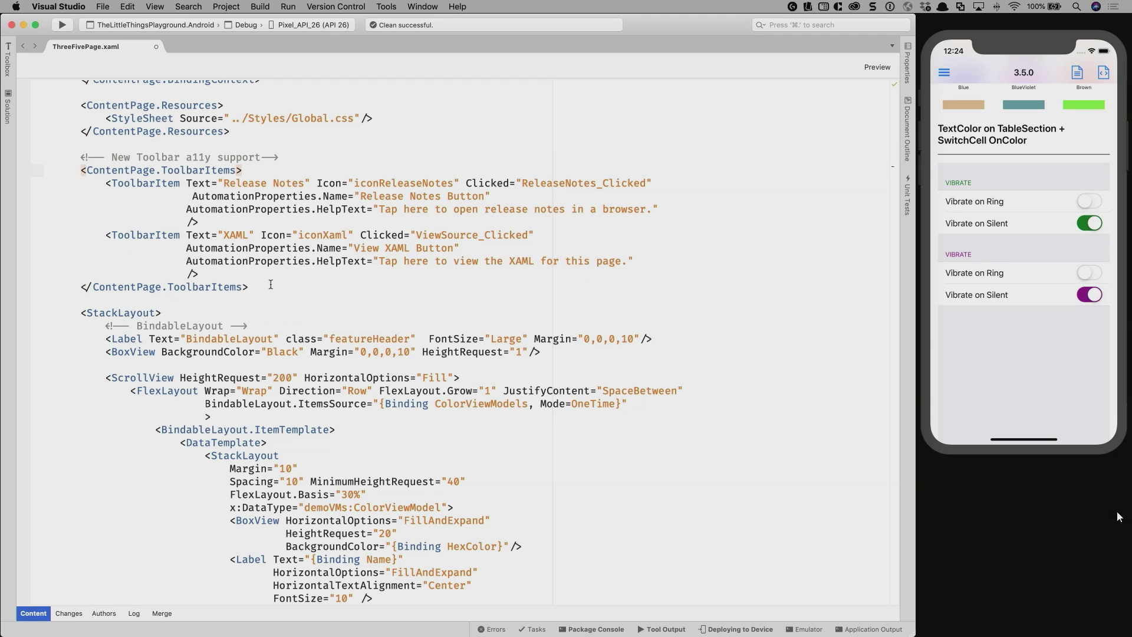
pyautogui.click(191, 197)
# Delete the extra space so AutomationProperties.Name aligns with the attributes below
pyautogui.press('BackSpace')
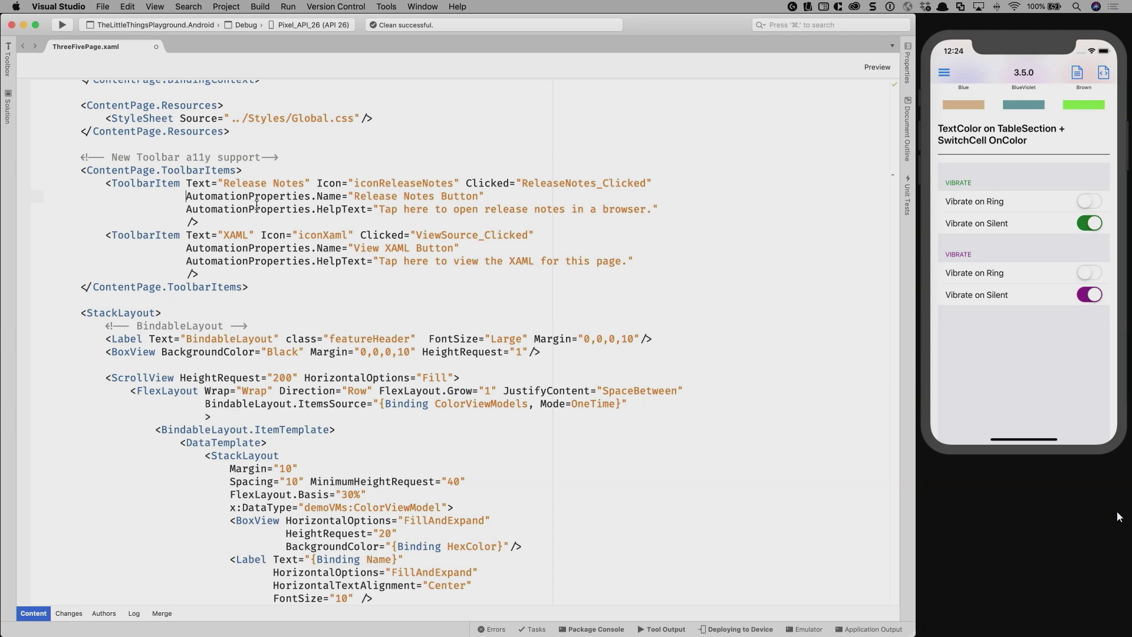
pyautogui.scroll(2, 231, 200)
pyautogui.scroll(-2, 232, 200)
pyautogui.scroll(-5, 230, 200)
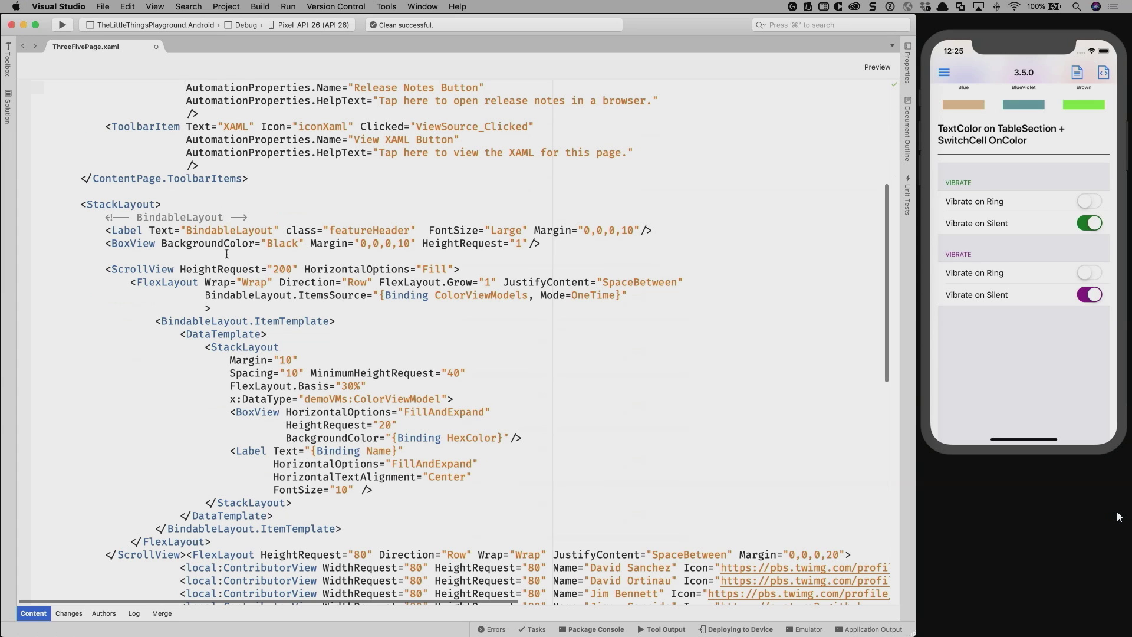
pyautogui.scroll(-5, 247, 360)
pyautogui.scroll(-5, 248, 372)
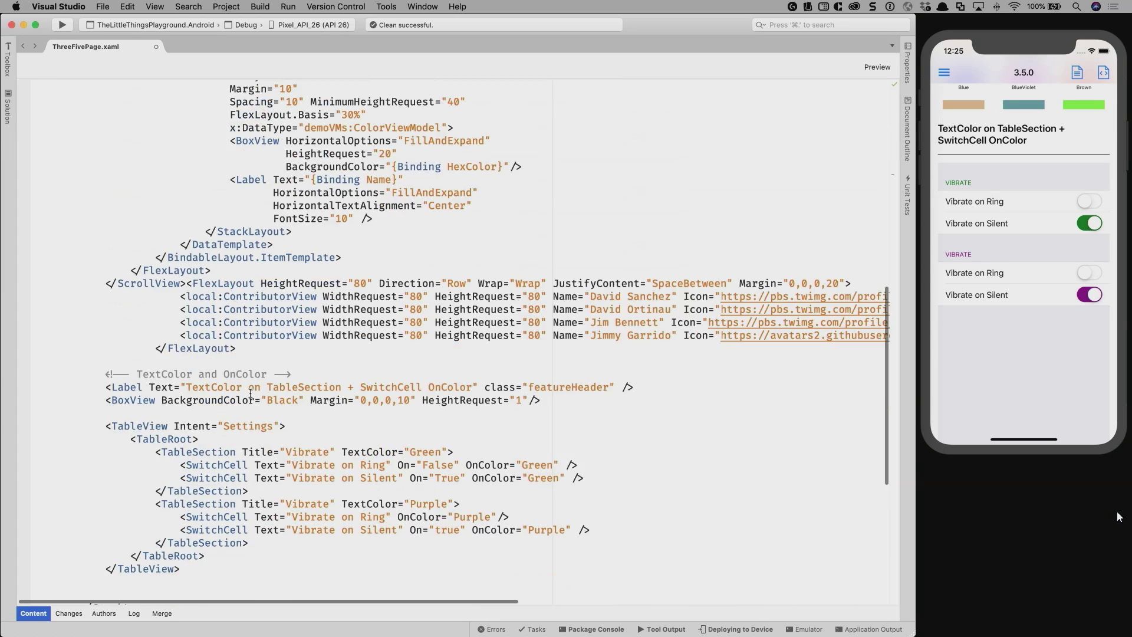
pyautogui.scroll(-5, 249, 394)
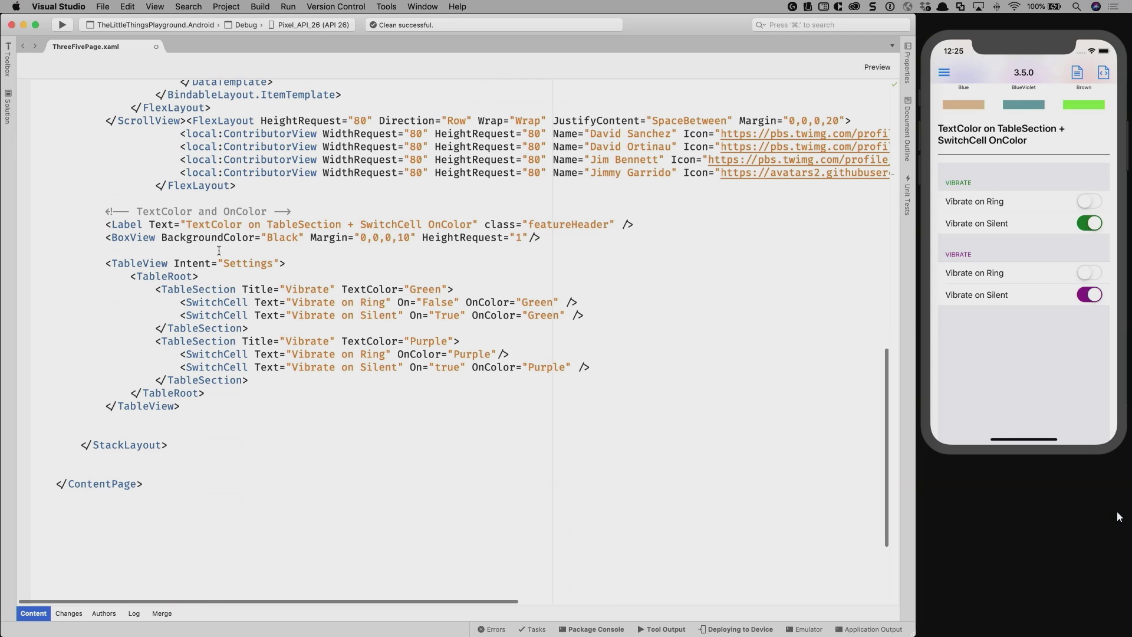
pyautogui.press('super+Tab')
# Switch to Chrome's Xamarin.Forms 3.5 blog post tab and highlight the 'Unsealing the Span' heading
pyautogui.press('super+Tab')
pyautogui.press('super+Tab')
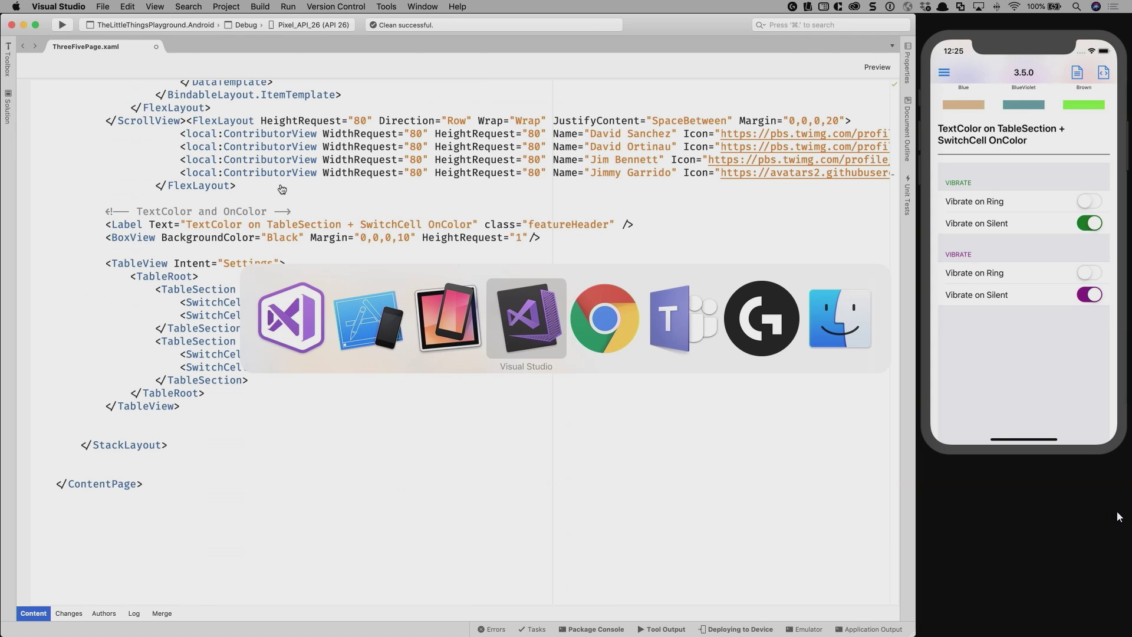
pyautogui.press('super+Tab')
pyautogui.scroll(1, 276, 202)
pyautogui.press('super+Tab')
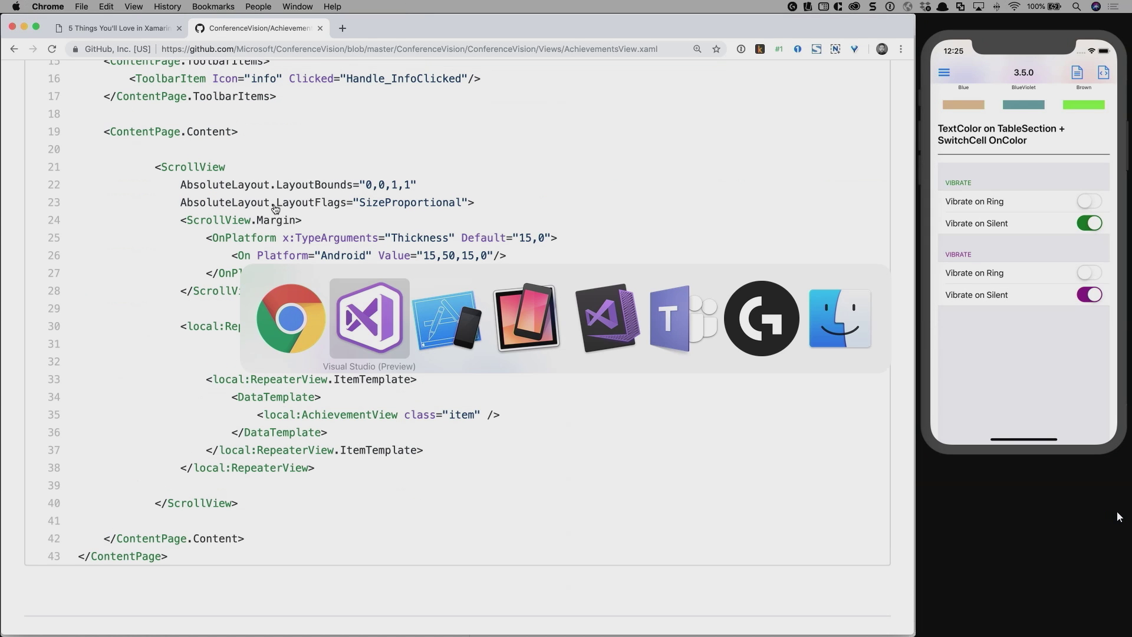
pyautogui.press('super+shift+Tab')
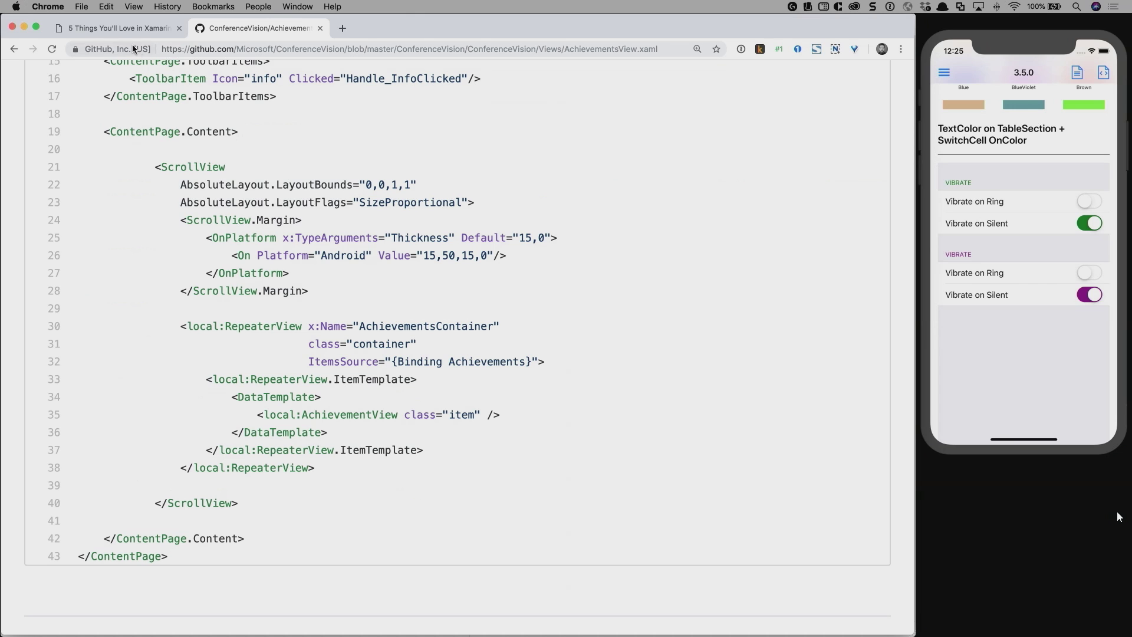
pyautogui.click(122, 32)
pyautogui.scroll(5, 182, 126)
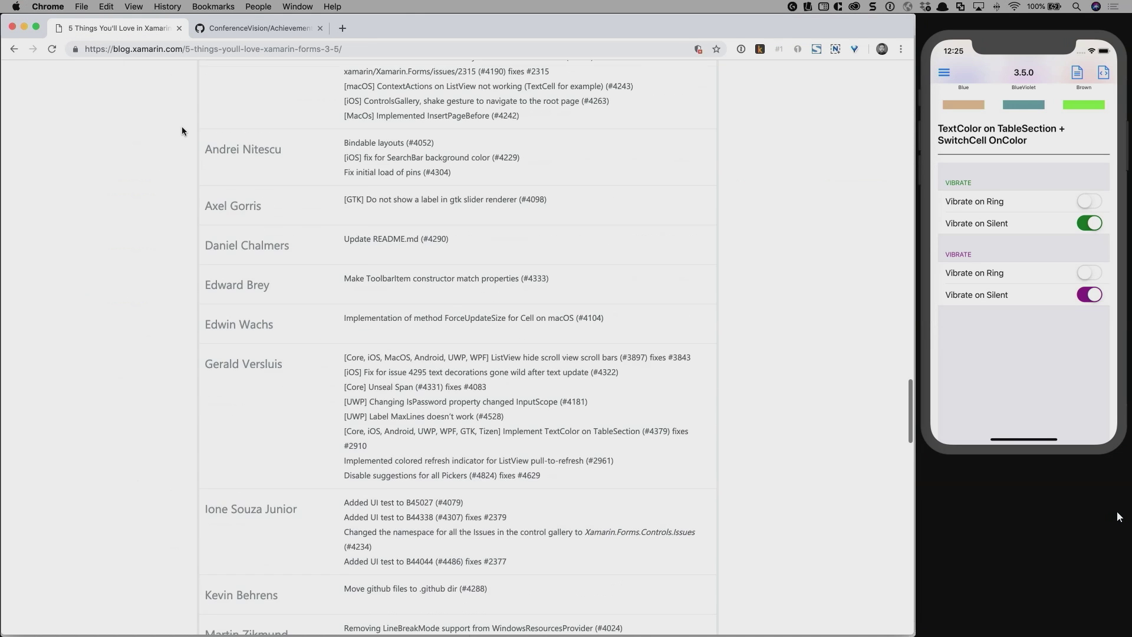
pyautogui.scroll(5, 182, 126)
pyautogui.scroll(10, 181, 125)
pyautogui.scroll(5, 181, 126)
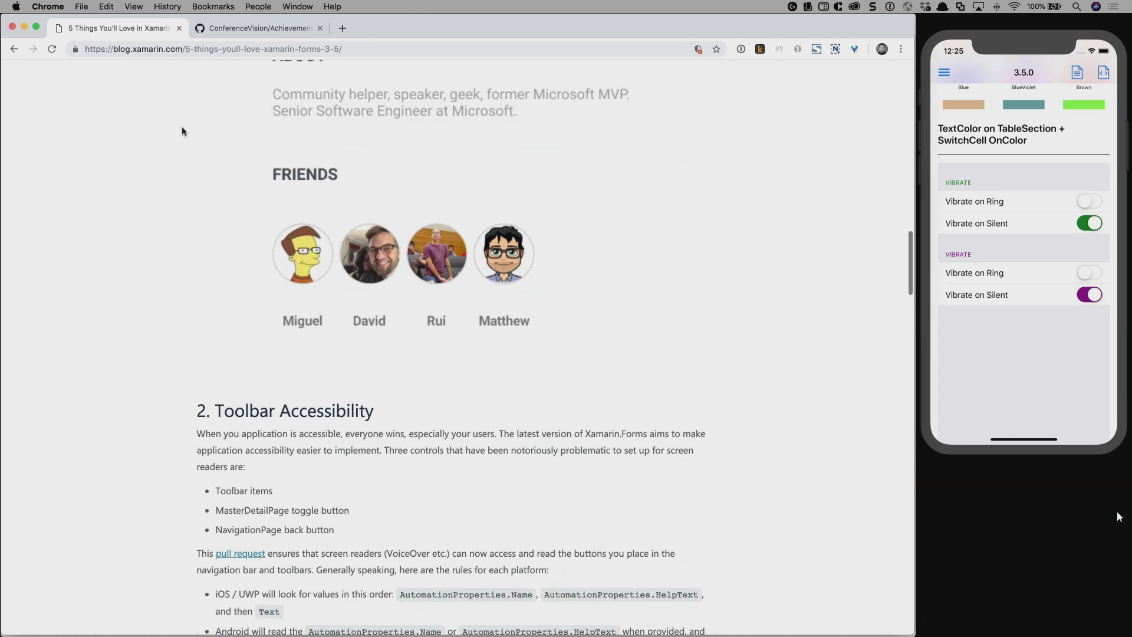
pyautogui.scroll(1, 181, 126)
pyautogui.scroll(5, 181, 126)
pyautogui.scroll(3, 183, 127)
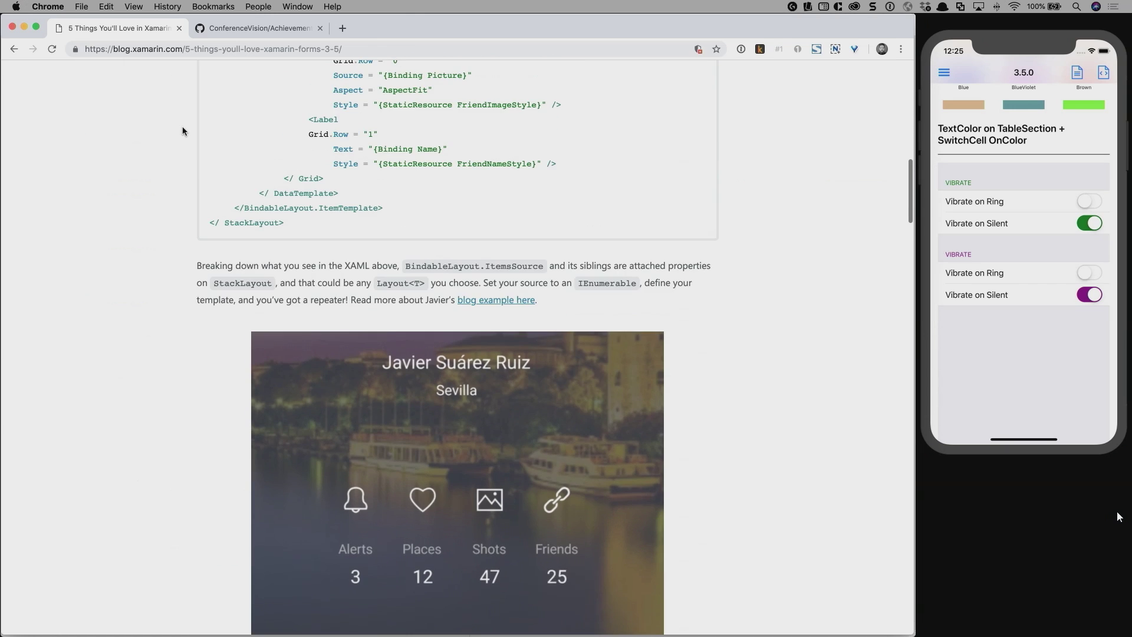
pyautogui.scroll(4, 183, 126)
pyautogui.scroll(-4, 181, 125)
pyautogui.scroll(-2, 182, 125)
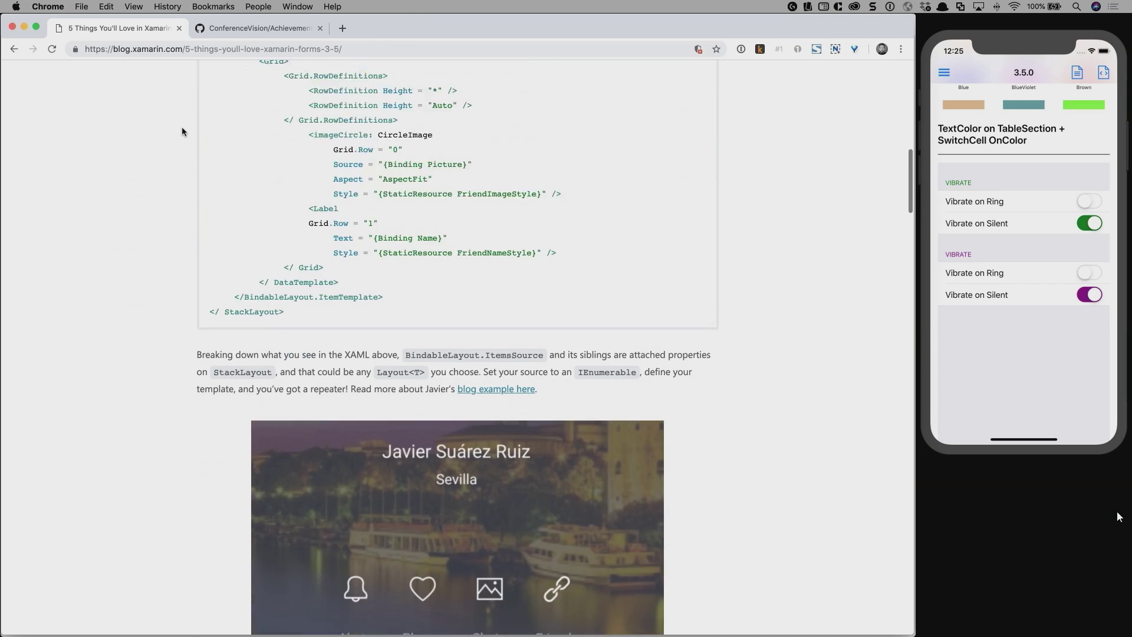
pyautogui.scroll(-4, 182, 127)
pyautogui.scroll(-3, 181, 127)
pyautogui.scroll(-3, 181, 128)
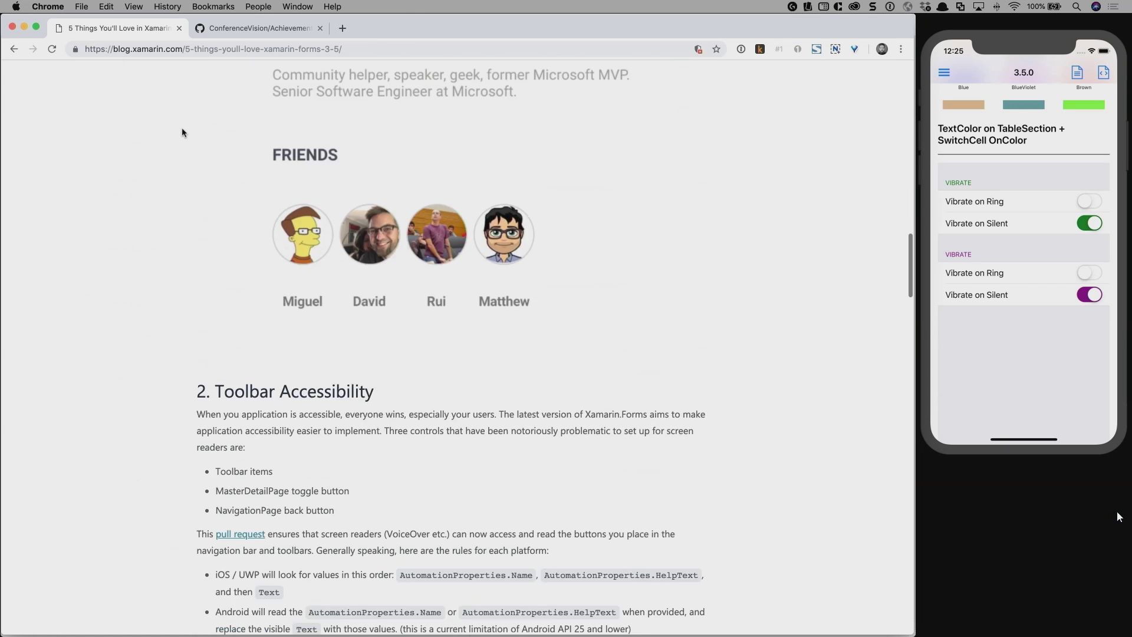
pyautogui.scroll(-2, 181, 127)
pyautogui.scroll(-3, 182, 127)
pyautogui.scroll(-3, 182, 128)
pyautogui.scroll(-2, 185, 124)
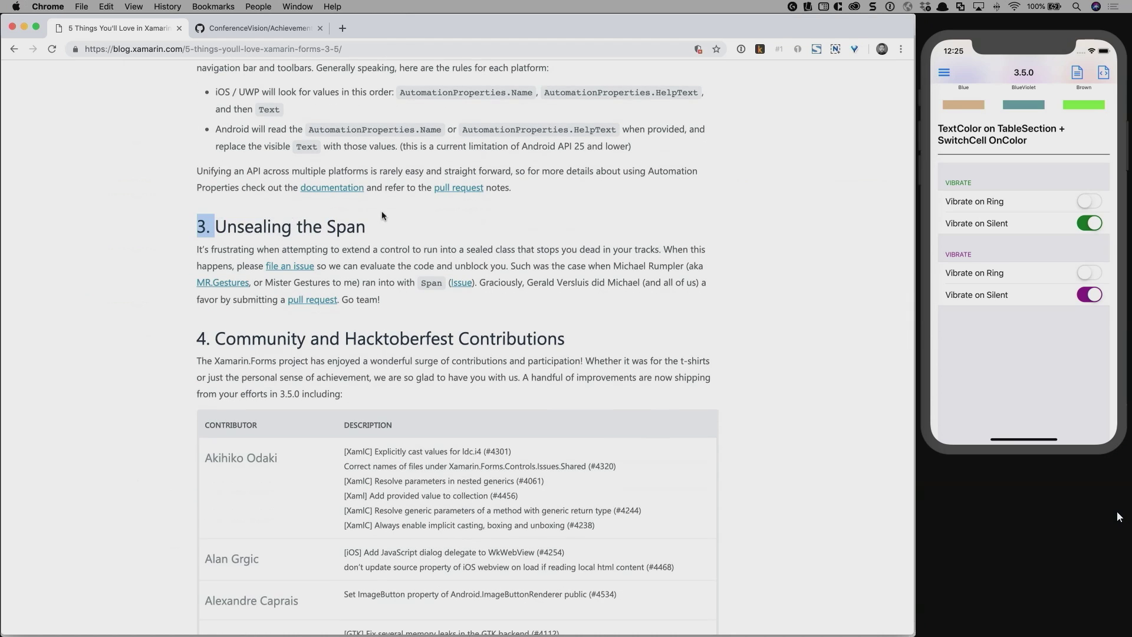
pyautogui.moveTo(215, 226); pyautogui.dragTo(376, 228)
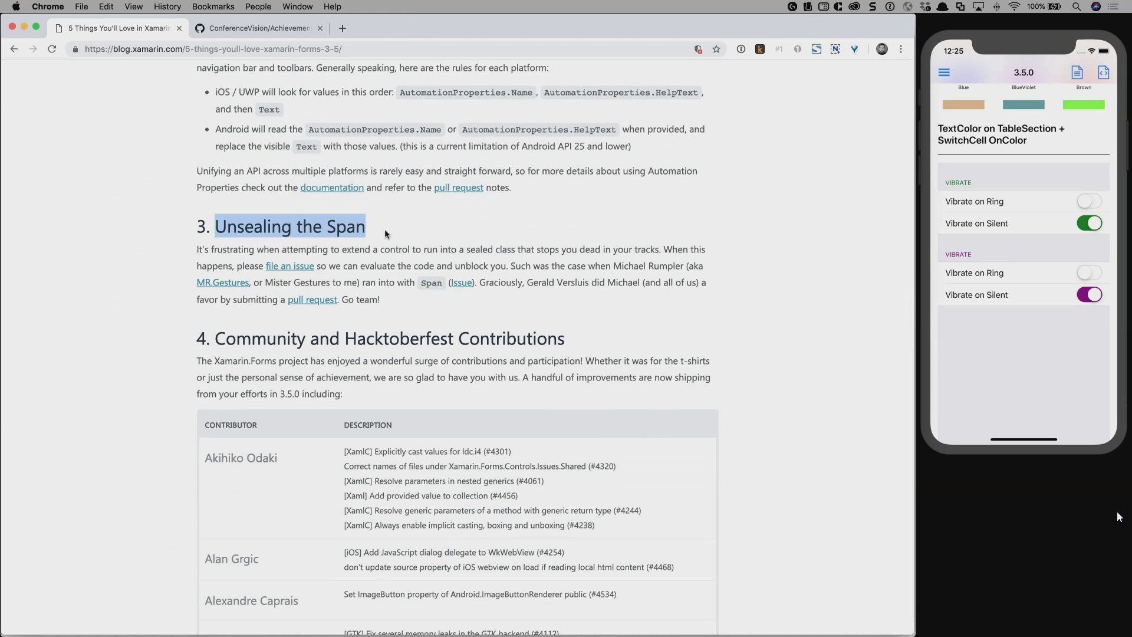
# Clear the heading highlight and highlight Gerald Versluis's full name in the Span paragraph
pyautogui.click(385, 230)
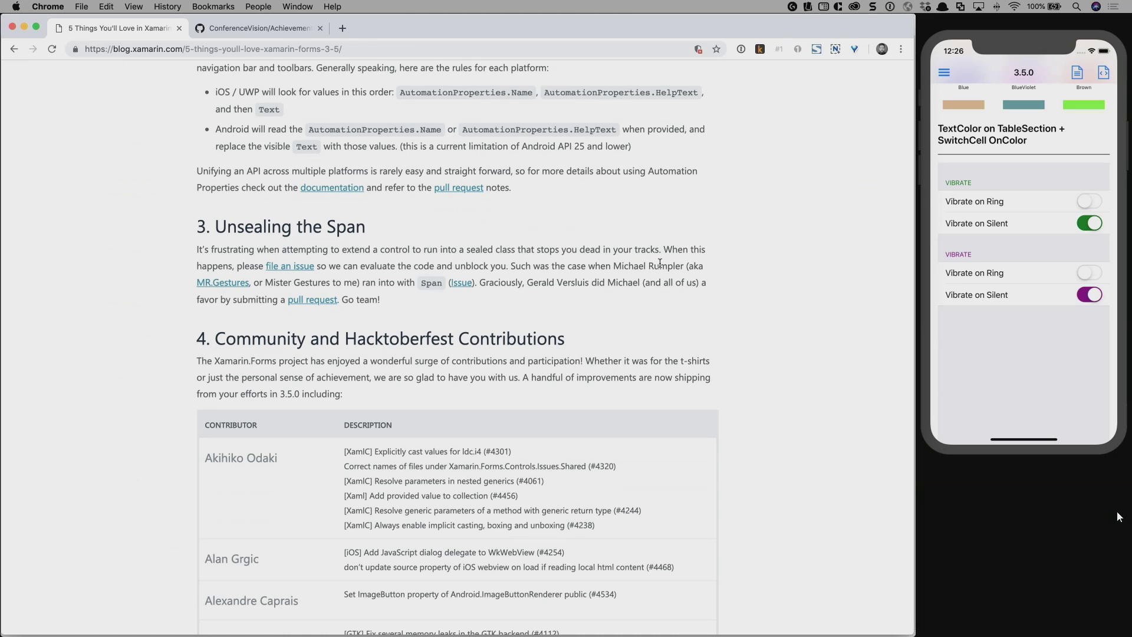
pyautogui.moveTo(540, 283)
pyautogui.mouseDown()
pyautogui.moveTo(606, 282)
pyautogui.moveTo(561, 283)
pyautogui.mouseUp()
pyautogui.moveTo(562, 282); pyautogui.dragTo(591, 283)
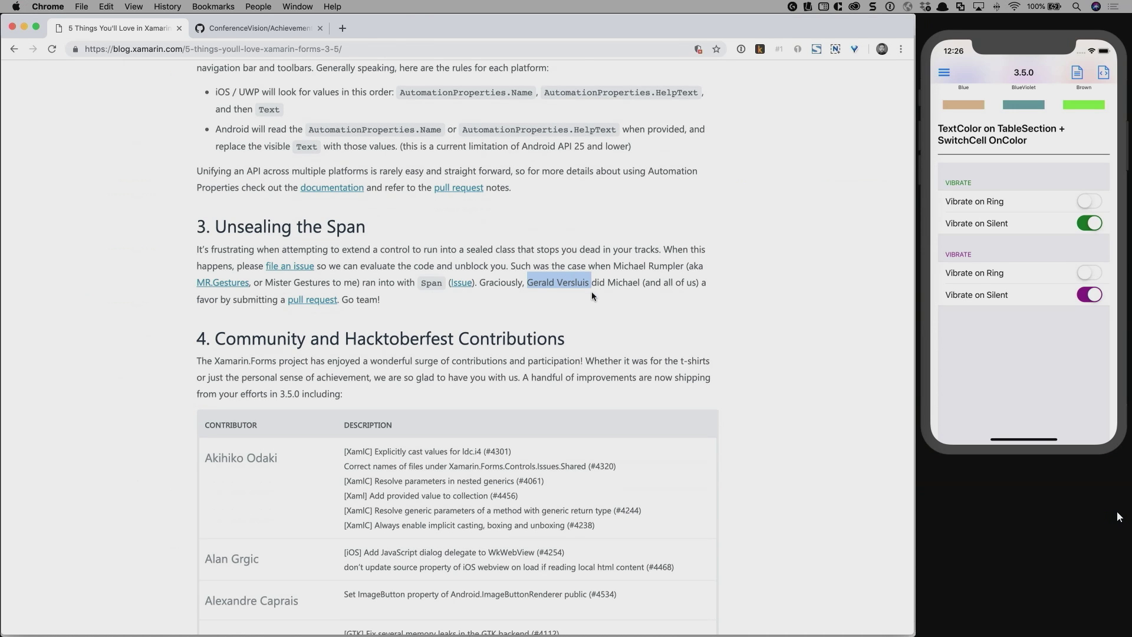
pyautogui.scroll(-1, 589, 319)
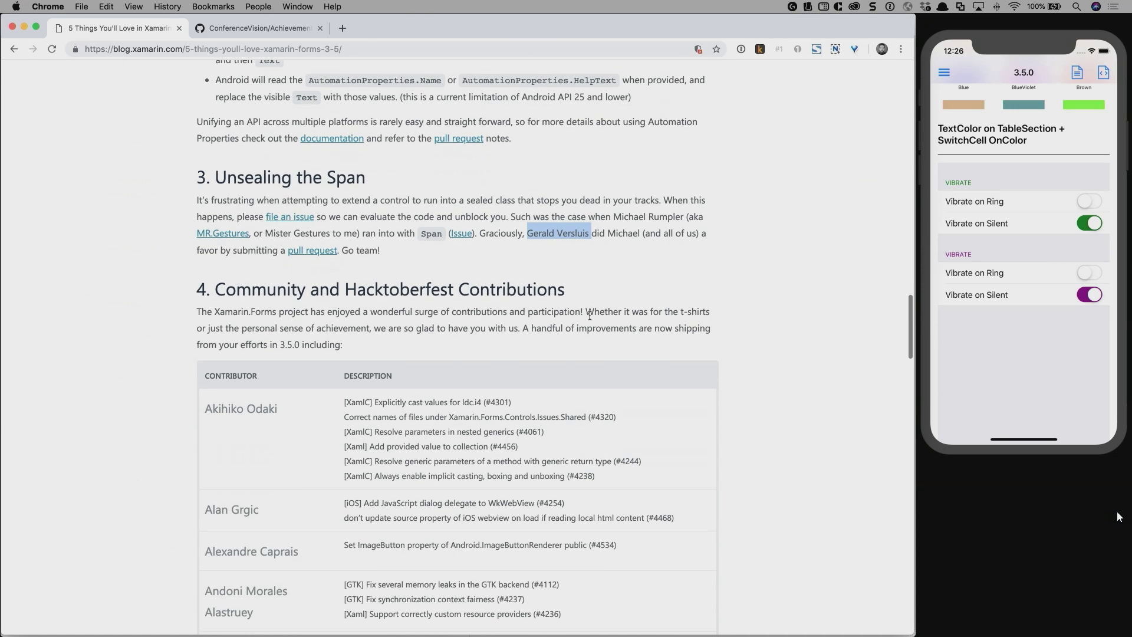
pyautogui.scroll(-5, 358, 314)
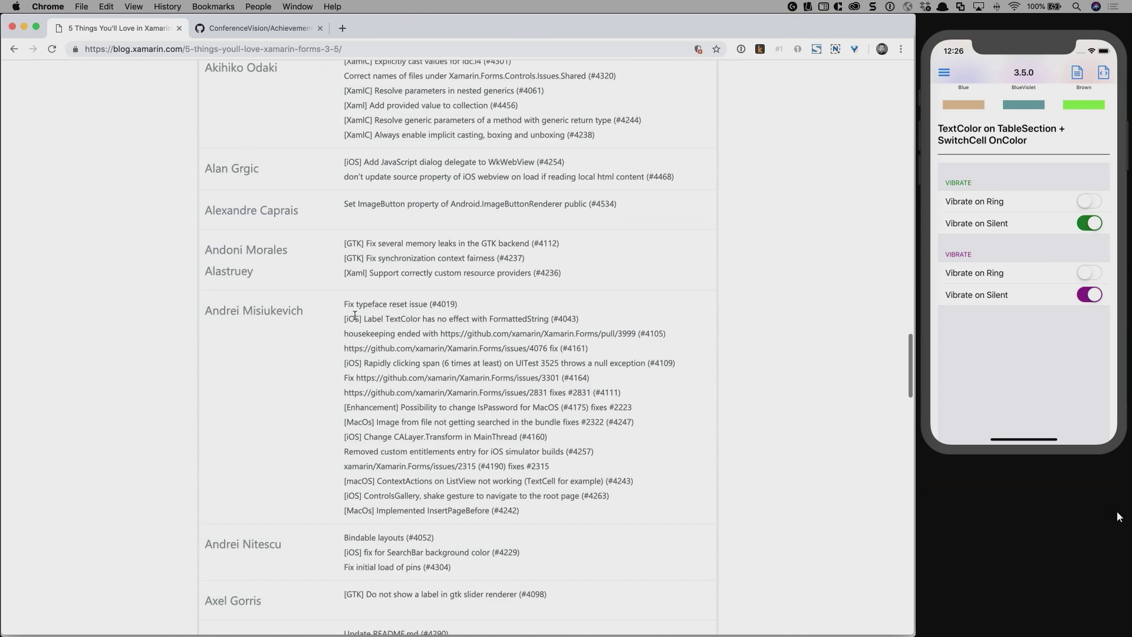
pyautogui.scroll(-5, 355, 320)
pyautogui.scroll(-10, 354, 320)
pyautogui.scroll(-8, 354, 315)
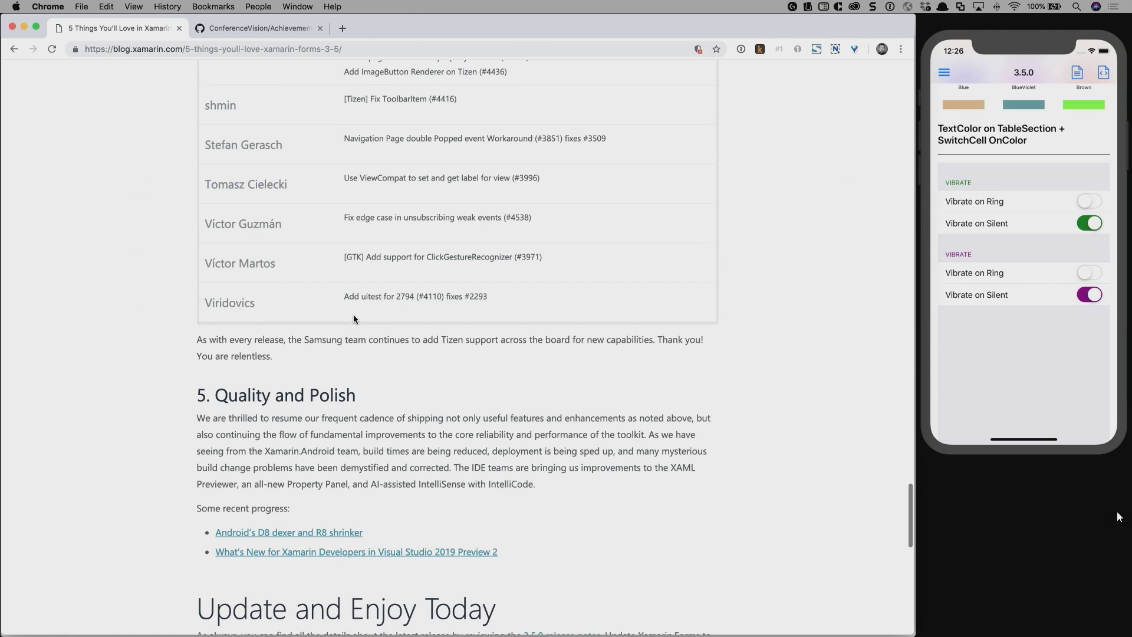
pyautogui.scroll(1, 353, 314)
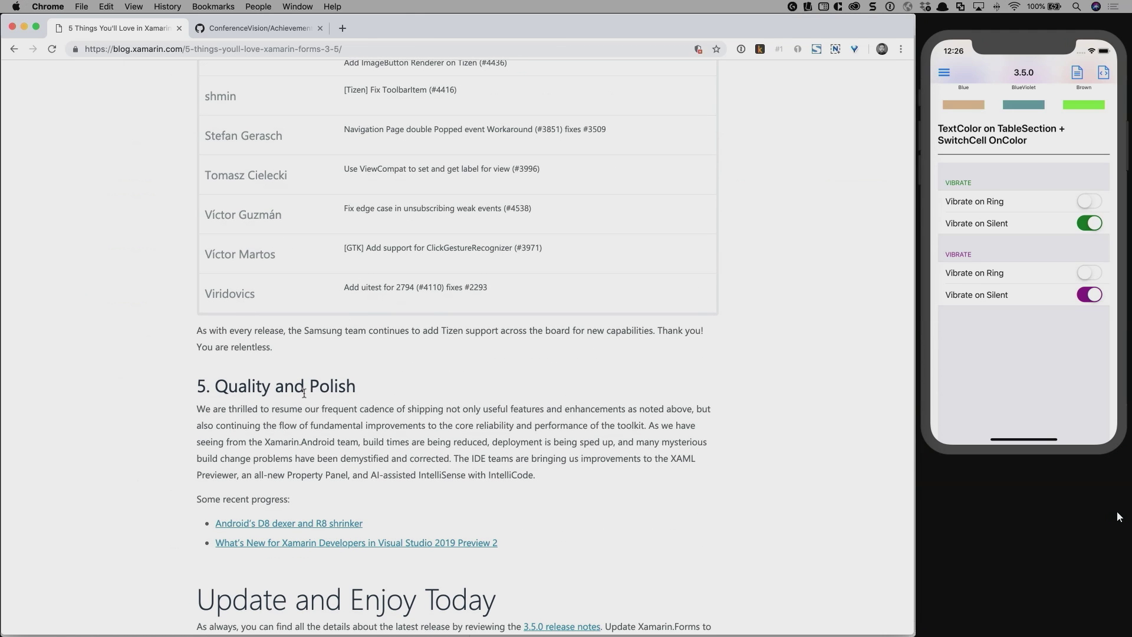